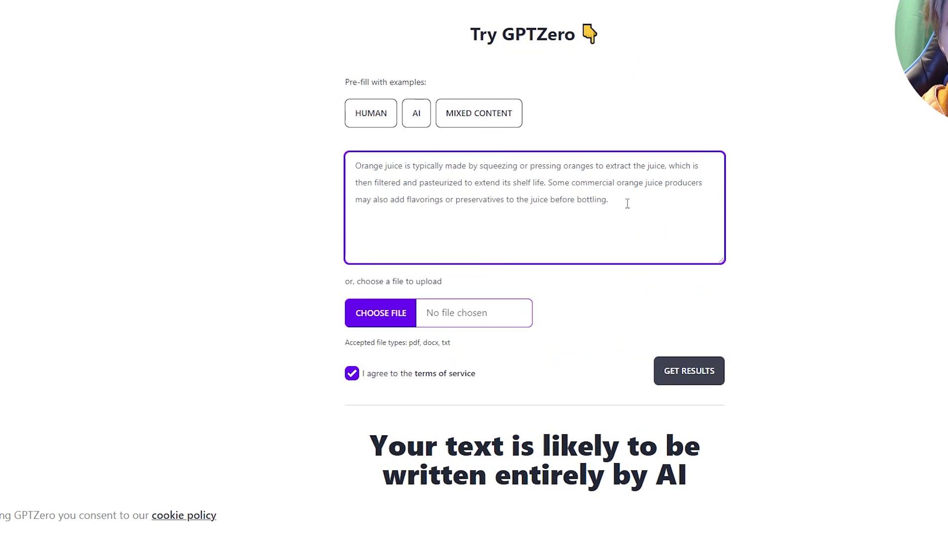
Select all of the earlier orange-juice text in the GPTZero box
{"action": "left_click_drag", "start_coordinate": [627, 205], "coordinate": [326, 183]}
{"action": "left_click", "coordinate": [635, 201]}
{"action": "key", "text": "ctrl+a"}
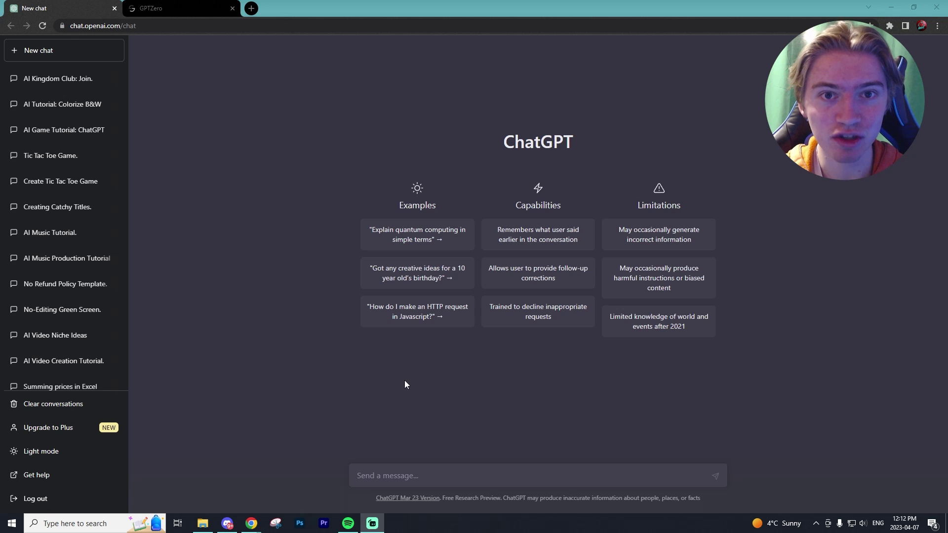
Ask ChatGPT 'Write me two sentences on how orange juice is made' and select its answer
{"action": "left_click", "coordinate": [399, 481]}
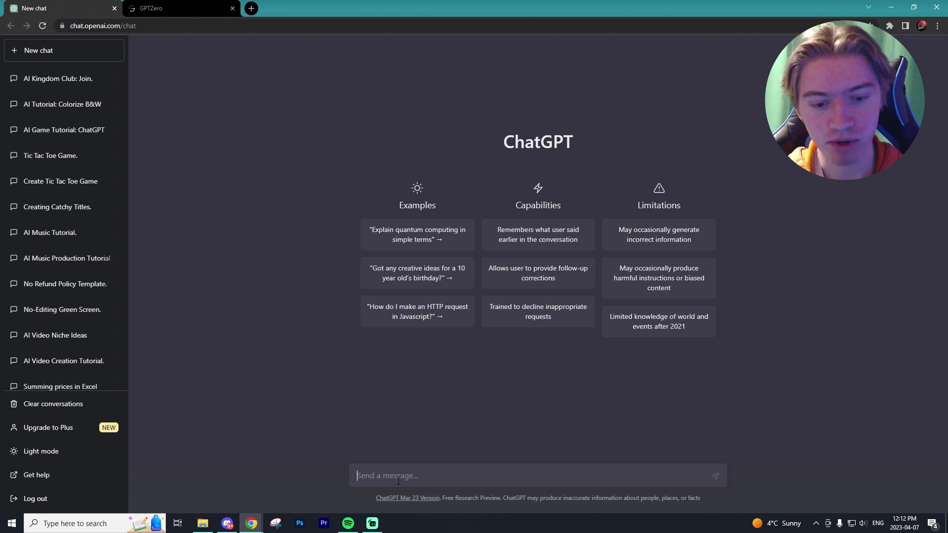
{"action": "type", "text": "Write me"}
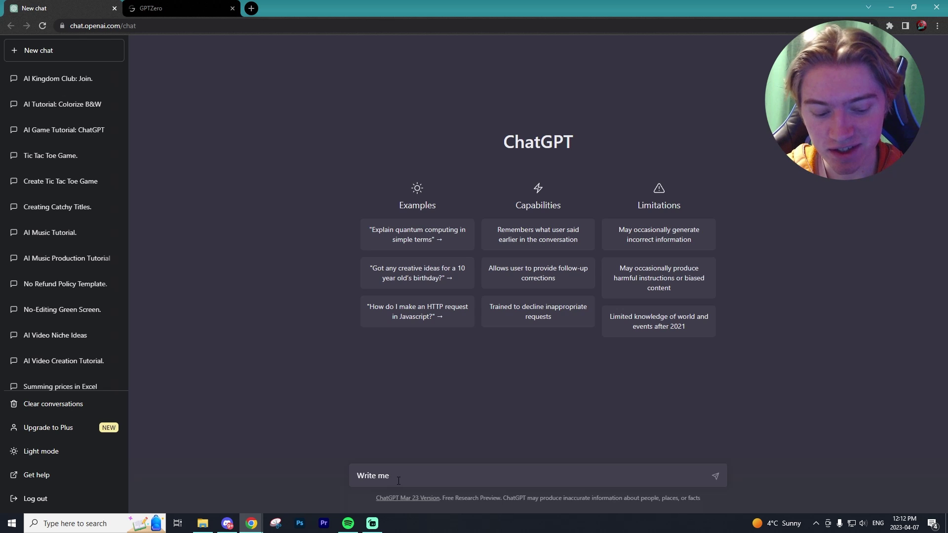
{"action": "type", "text": " two sentences on how orange juice is made"}
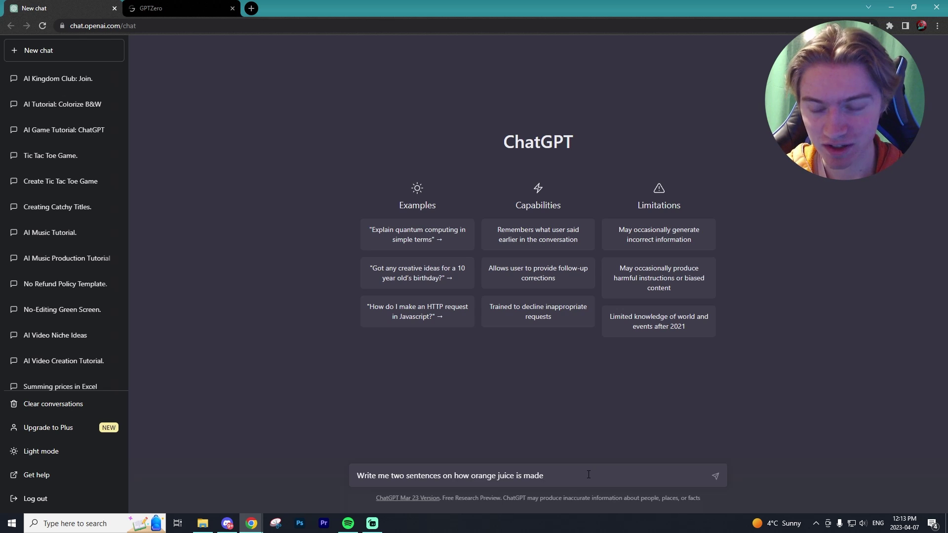
{"action": "key", "text": "Return"}
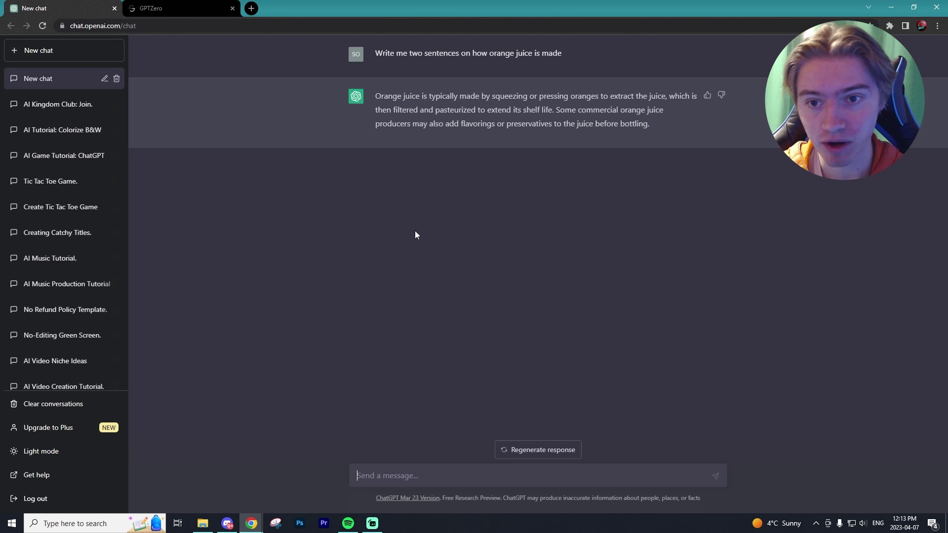
{"action": "left_click_drag", "start_coordinate": [654, 132], "coordinate": [363, 103]}
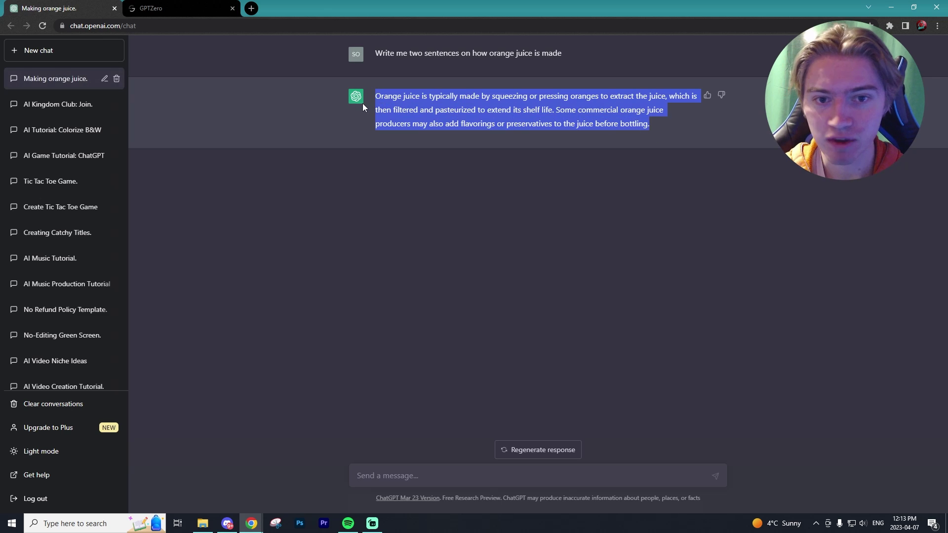
{"action": "right_click", "coordinate": [391, 101]}
Paste the ChatGPT orange-juice answer into GPTZero, accept the terms, and run detection
{"action": "left_click", "coordinate": [405, 111]}
{"action": "left_click", "coordinate": [163, 8]}
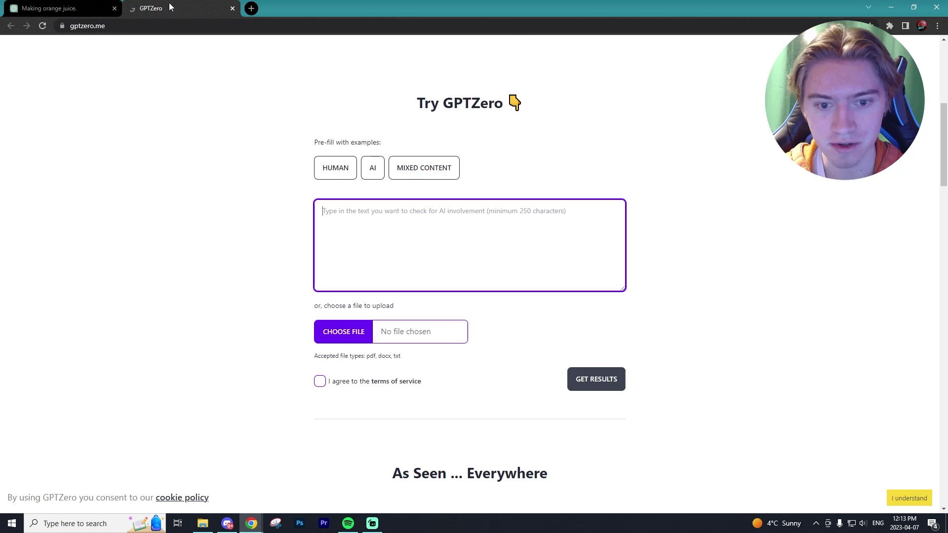
{"action": "key", "text": "ctrl+v"}
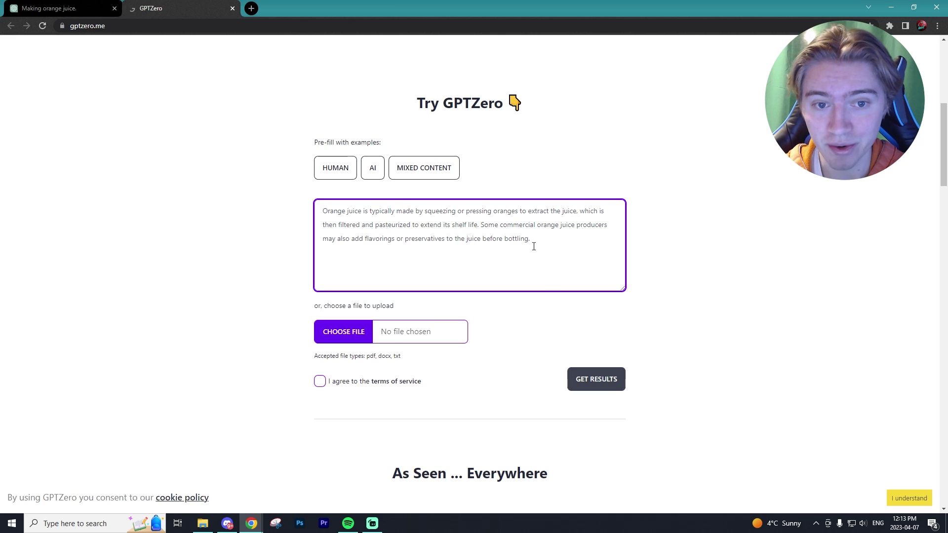
{"action": "left_click", "coordinate": [319, 382]}
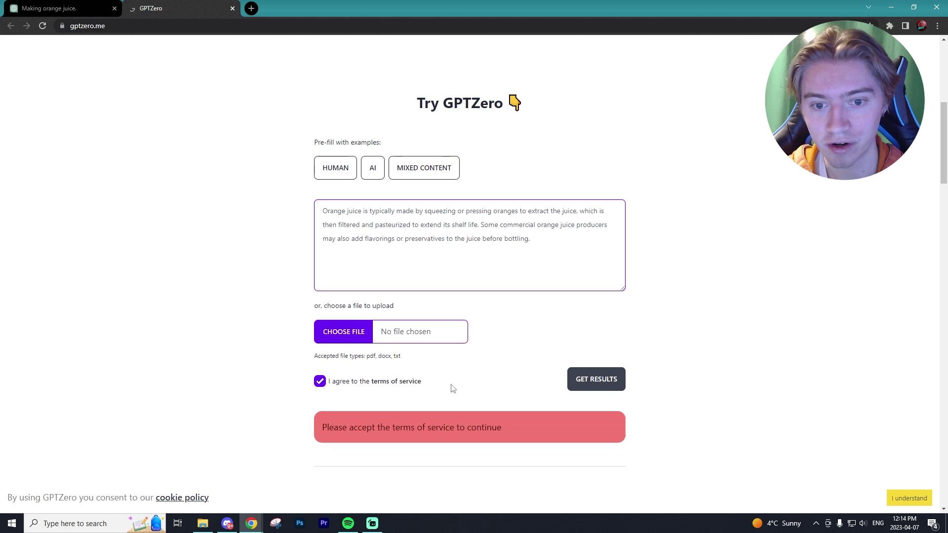
{"action": "left_click", "coordinate": [416, 239]}
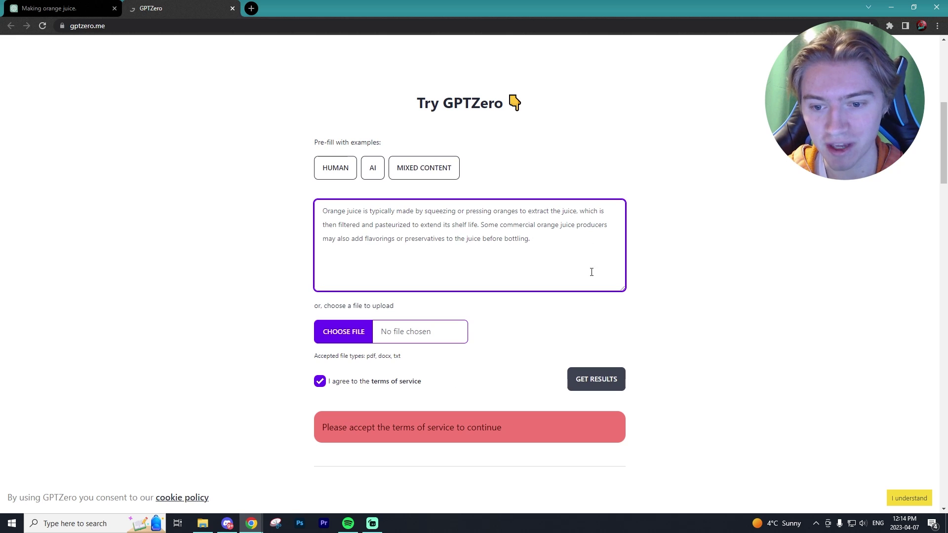
{"action": "left_click", "coordinate": [597, 380]}
{"action": "scroll", "coordinate": [681, 294], "scroll_direction": "down", "scroll_amount": 2}
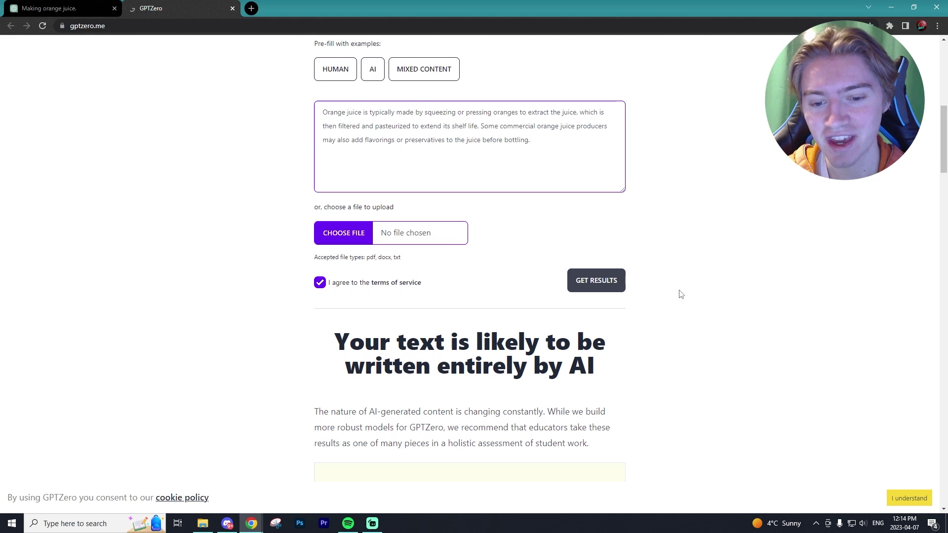
{"action": "scroll", "coordinate": [684, 295], "scroll_direction": "down", "scroll_amount": 2}
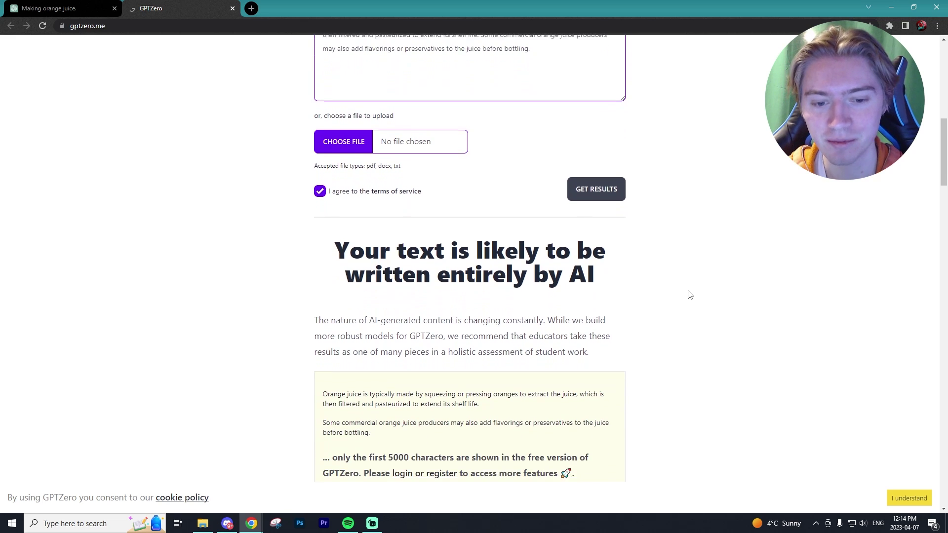
{"action": "scroll", "coordinate": [667, 283], "scroll_direction": "down", "scroll_amount": 8}
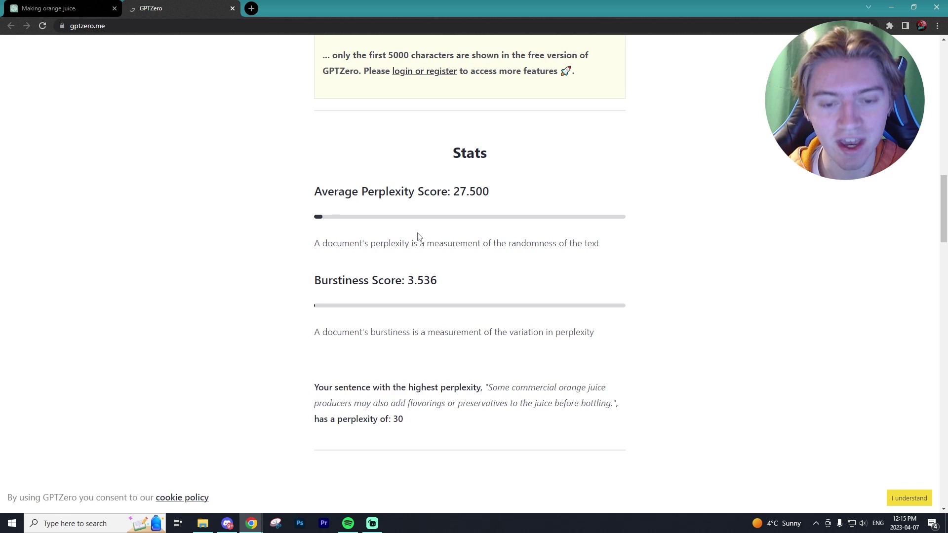
{"action": "left_click_drag", "start_coordinate": [381, 242], "coordinate": [424, 242]}
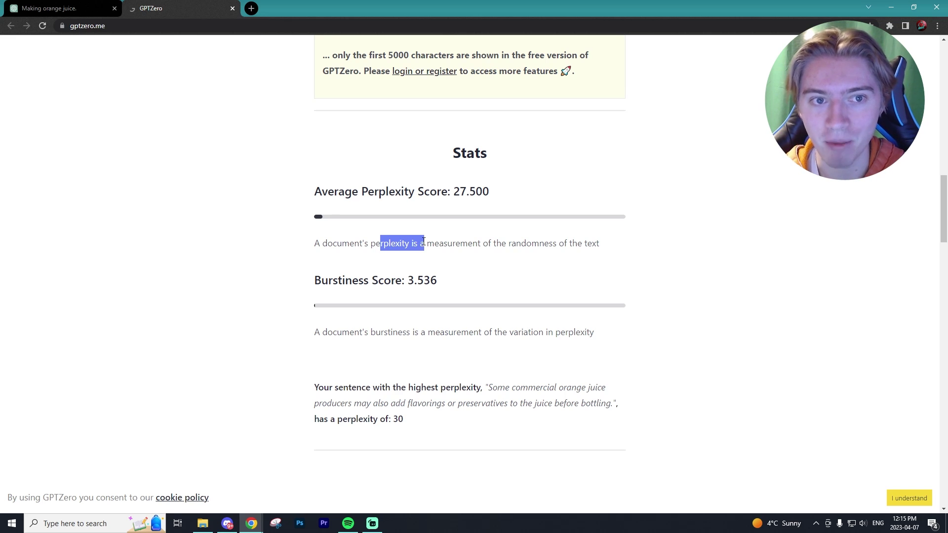
{"action": "left_click", "coordinate": [377, 218]}
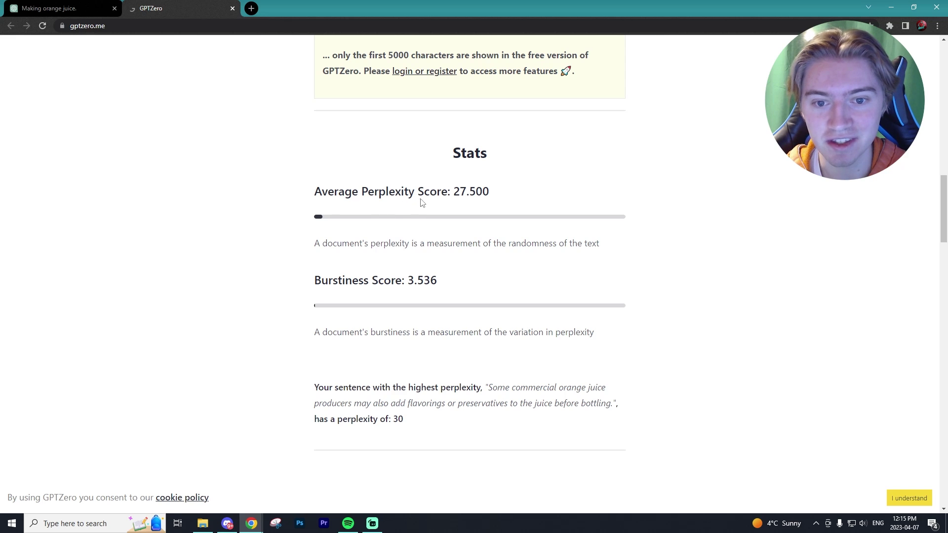
{"action": "left_click_drag", "start_coordinate": [429, 191], "coordinate": [462, 195]}
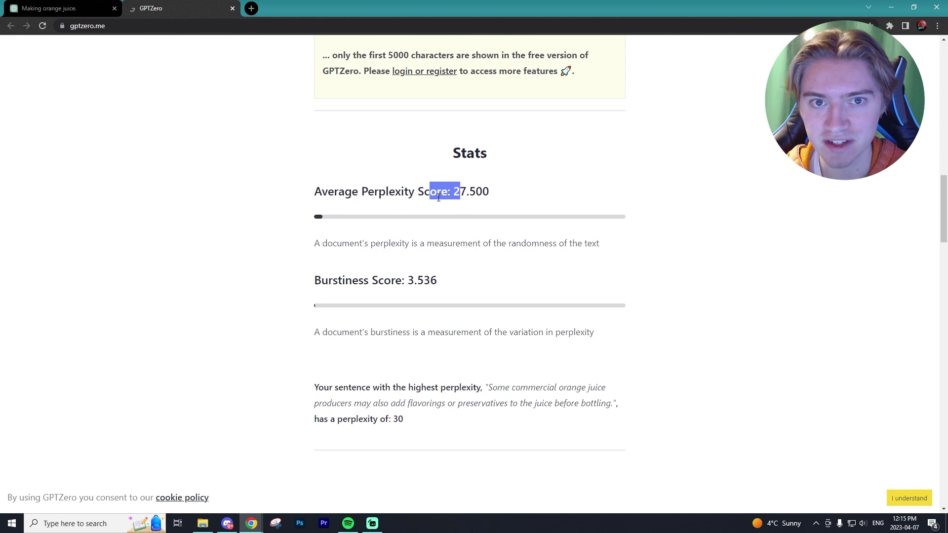
{"action": "scroll", "coordinate": [437, 197], "scroll_direction": "up", "scroll_amount": 15}
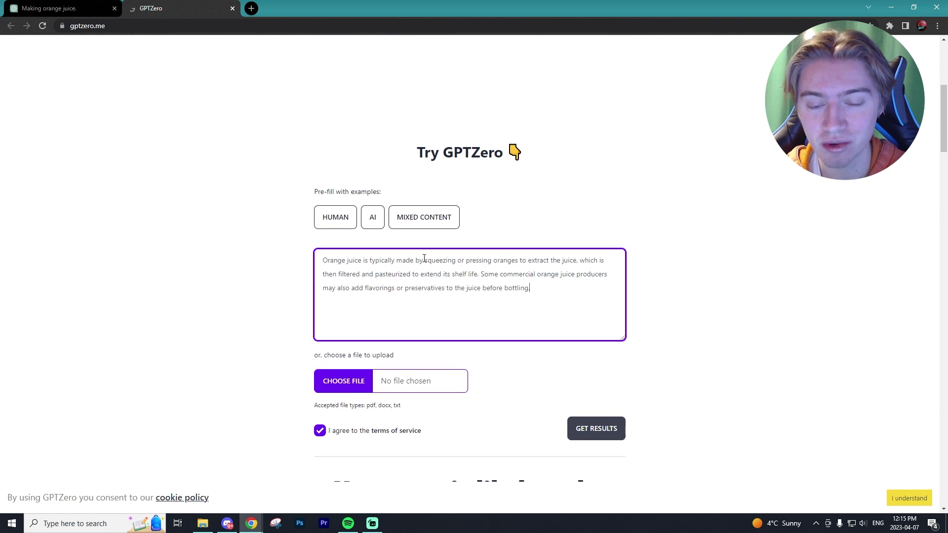
{"action": "scroll", "coordinate": [424, 258], "scroll_direction": "down", "scroll_amount": 15}
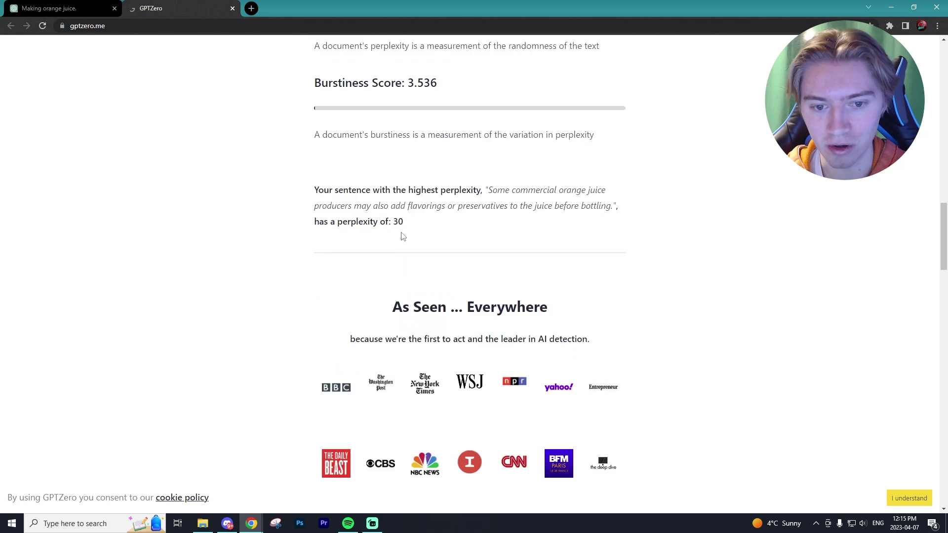
{"action": "scroll", "coordinate": [395, 197], "scroll_direction": "up", "scroll_amount": 1}
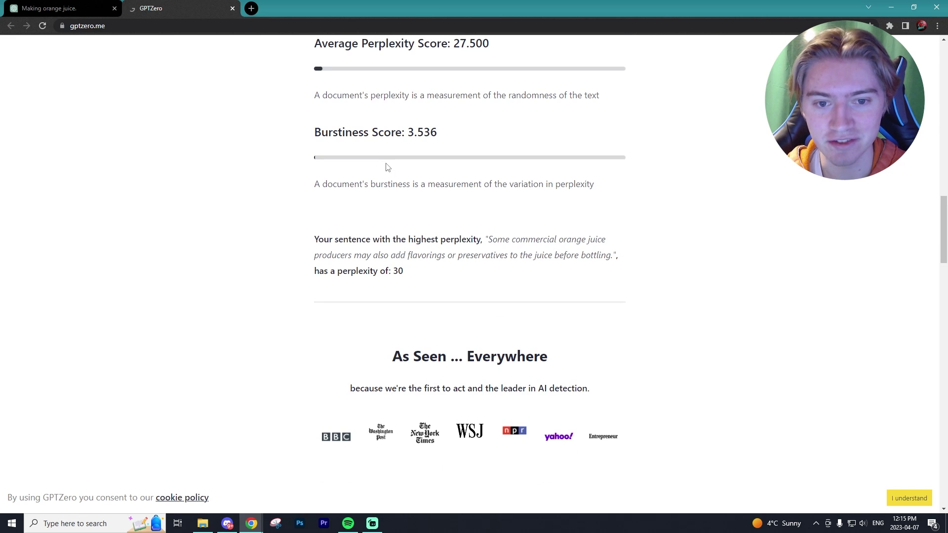
{"action": "scroll", "coordinate": [388, 167], "scroll_direction": "up", "scroll_amount": 14}
Replace the ChatGPT paragraph with a hand-written two-sentence orange-juice description
{"action": "left_click_drag", "start_coordinate": [542, 299], "coordinate": [297, 224]}
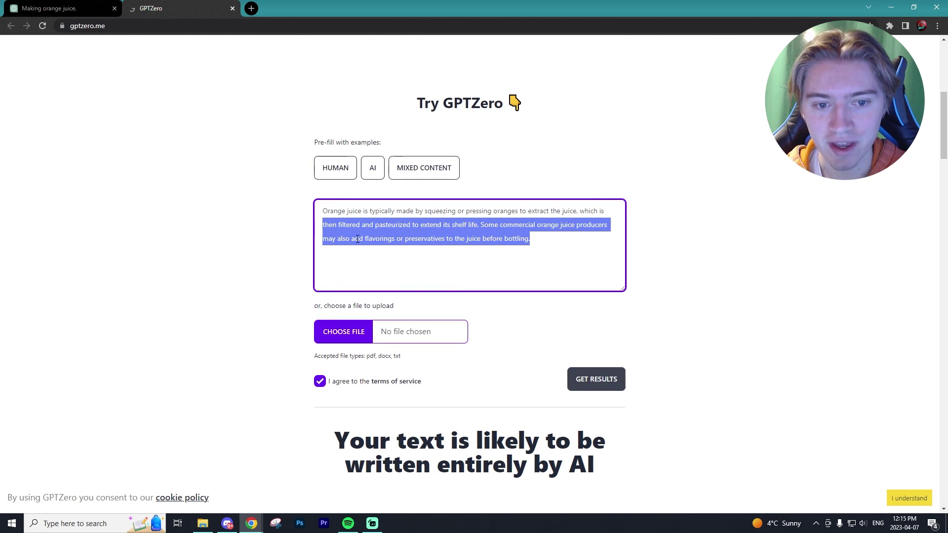
{"action": "key", "text": "ctrl+shift+Tab"}
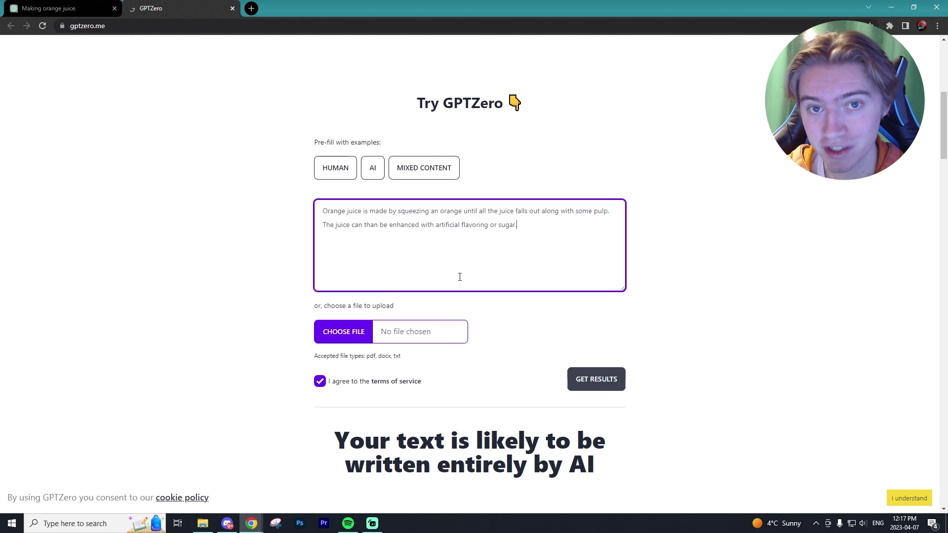
{"action": "scroll", "coordinate": [731, 286], "scroll_direction": "down", "scroll_amount": 3}
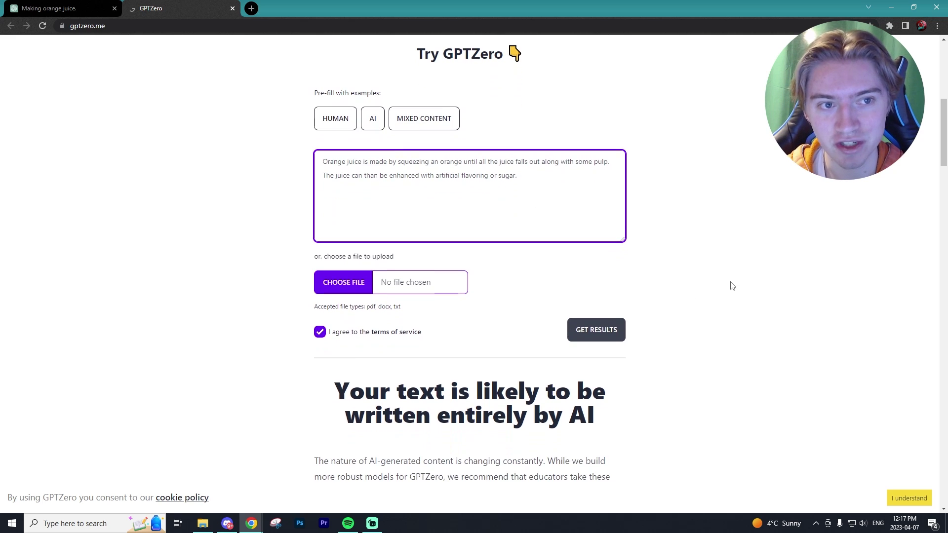
{"action": "scroll", "coordinate": [679, 293], "scroll_direction": "down", "scroll_amount": 1}
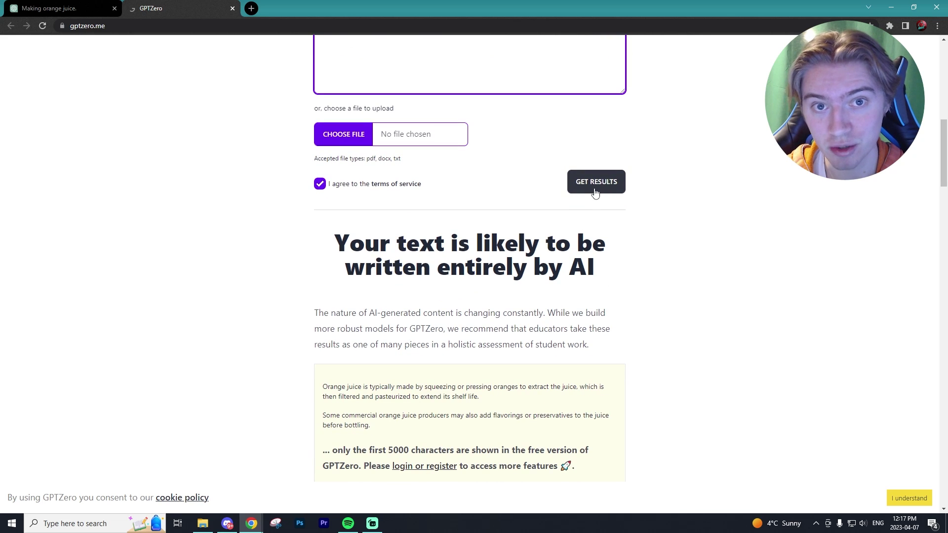
{"action": "scroll", "coordinate": [595, 193], "scroll_direction": "up", "scroll_amount": 2}
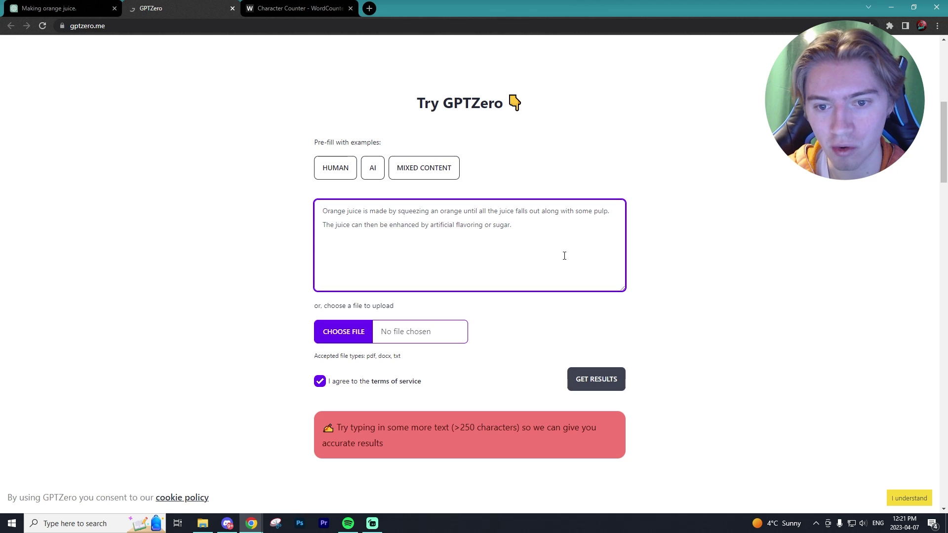
Paste a third sentence to exceed 250 characters and check the human-written verdict
{"action": "key", "text": "ctrl+v"}
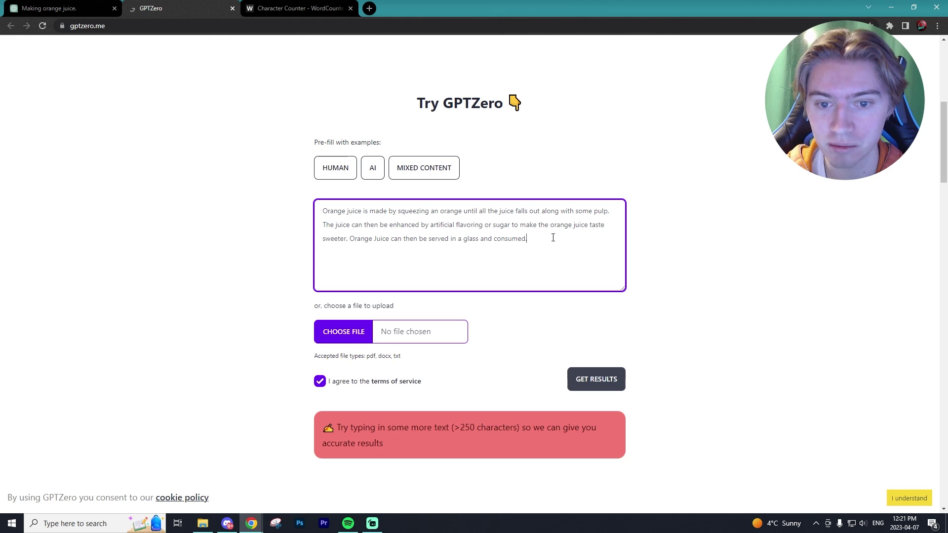
{"action": "scroll", "coordinate": [682, 328], "scroll_direction": "down", "scroll_amount": 3}
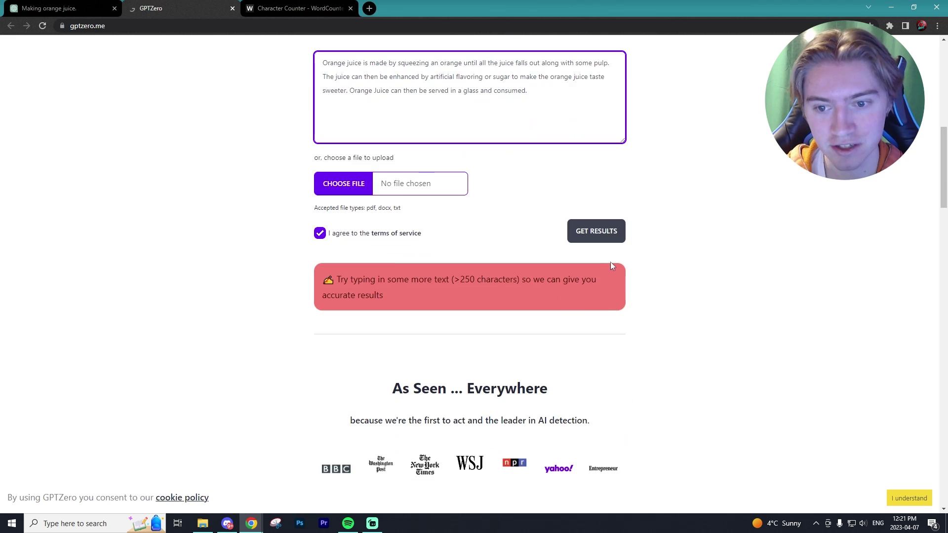
{"action": "scroll", "coordinate": [611, 261], "scroll_direction": "up", "scroll_amount": 4}
{"action": "scroll", "coordinate": [554, 366], "scroll_direction": "down", "scroll_amount": 1}
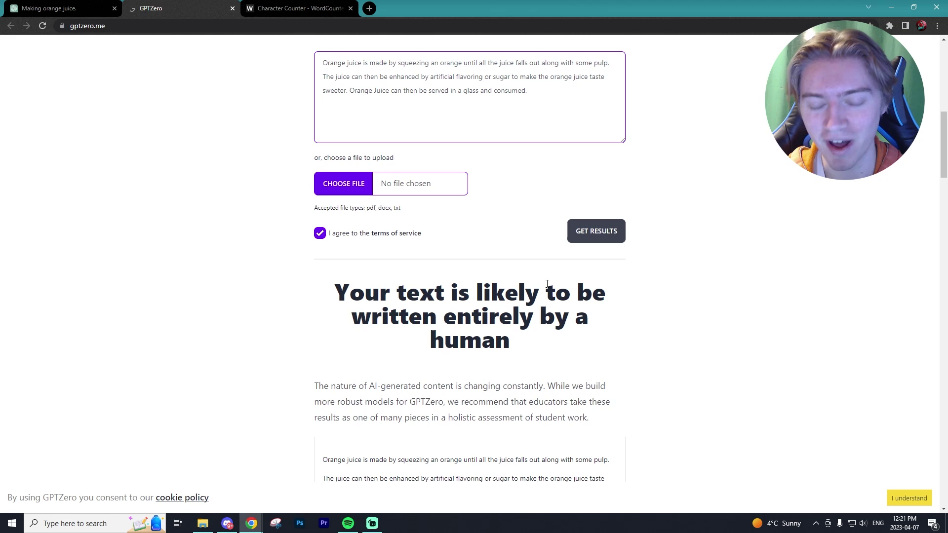
Review the perplexity and burstiness stats, then return to the 'Making orange juice' chat
{"action": "scroll", "coordinate": [385, 261], "scroll_direction": "down", "scroll_amount": 10}
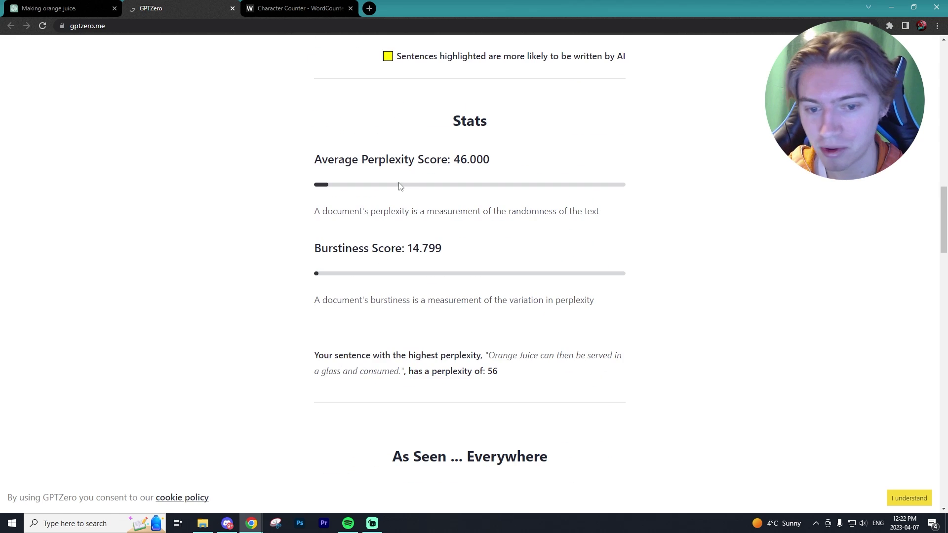
{"action": "scroll", "coordinate": [402, 190], "scroll_direction": "down", "scroll_amount": 2}
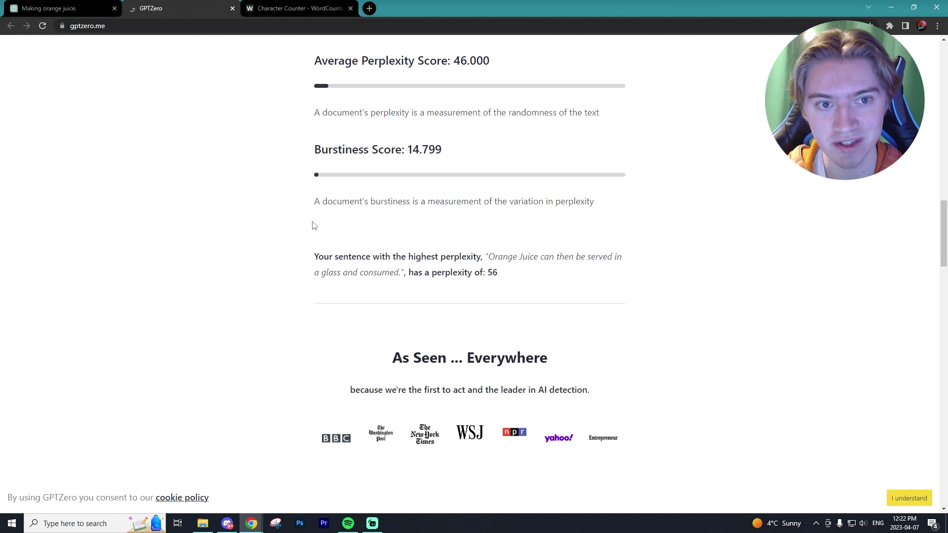
{"action": "scroll", "coordinate": [312, 225], "scroll_direction": "up", "scroll_amount": 8}
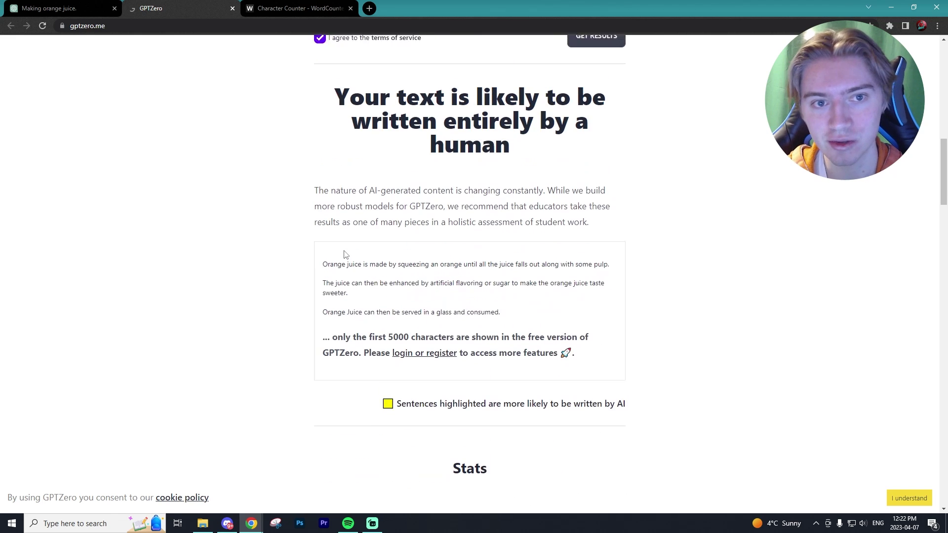
{"action": "left_click", "coordinate": [63, 5]}
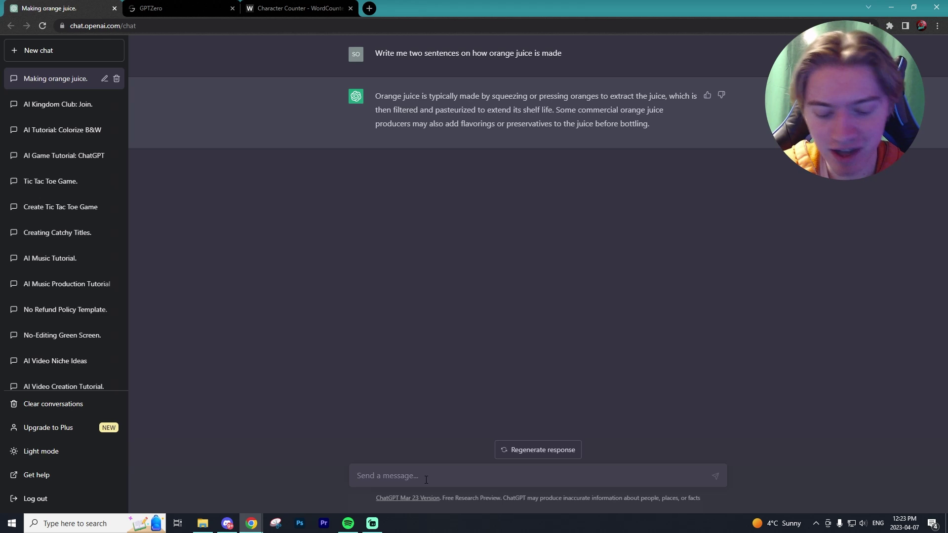
Ask ChatGPT how to start a successful YouTube channel in paragraph form
{"action": "type", "text": "How do"}
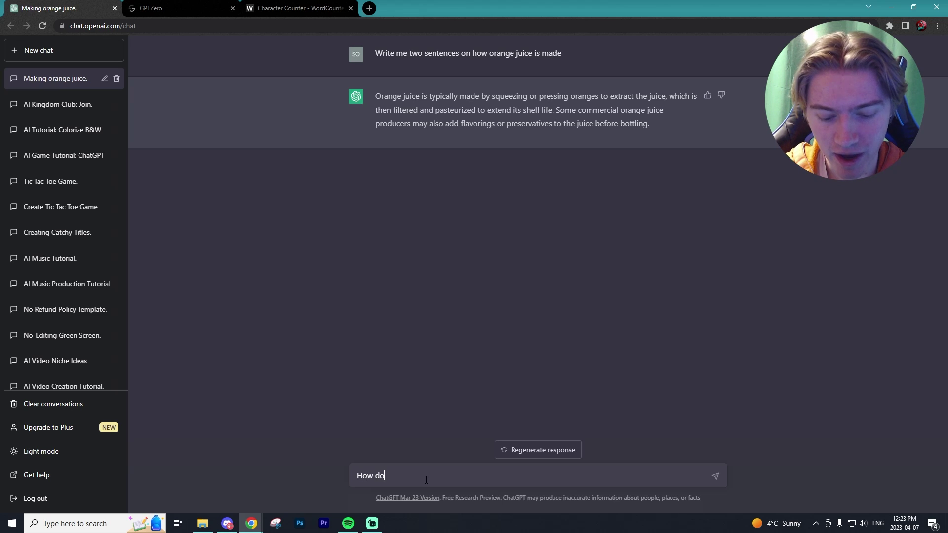
{"action": "type", "text": " I start a su"}
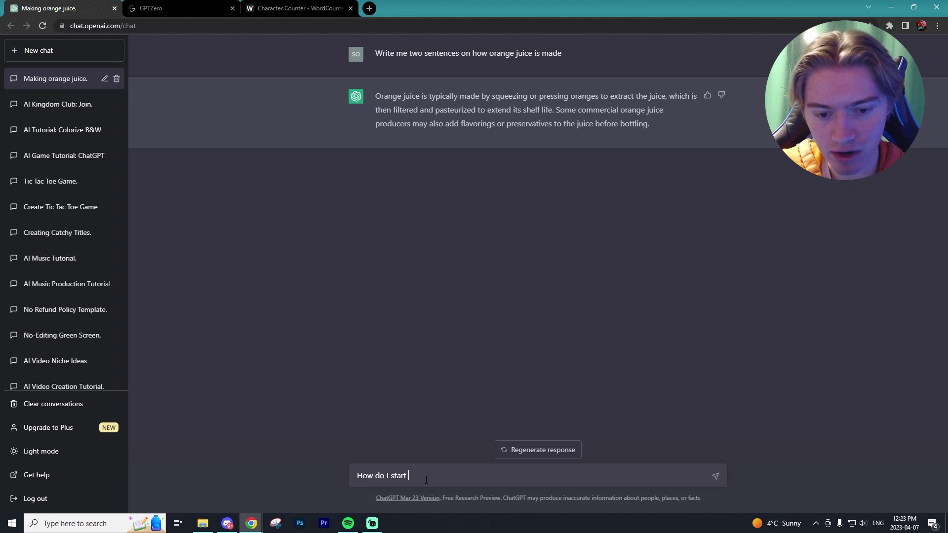
{"action": "type", "text": "ccesfulk"}
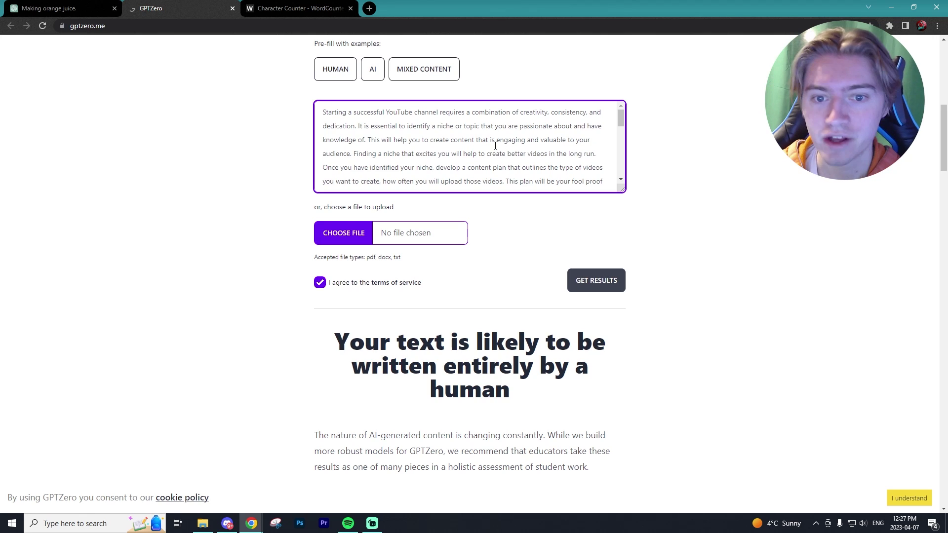
{"action": "key", "text": "ctrl+shift+Tab"}
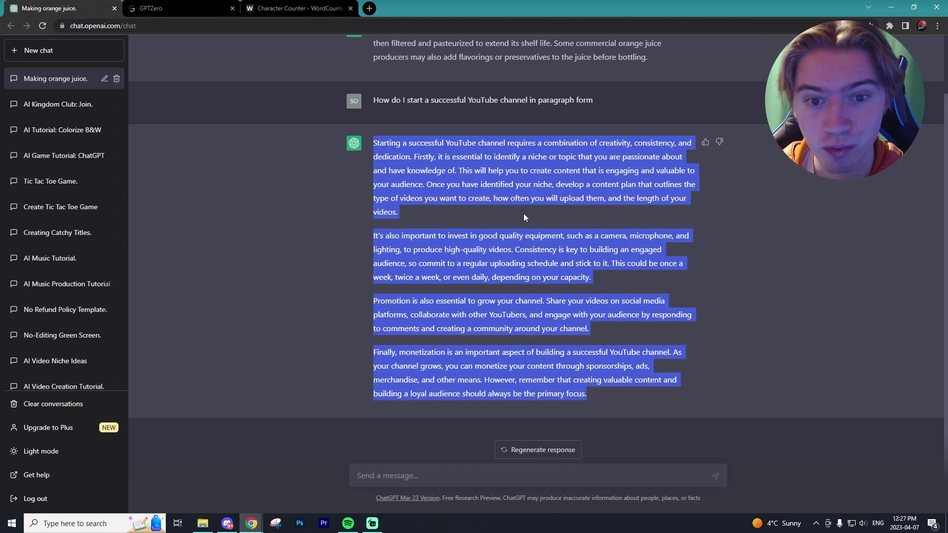
{"action": "left_click", "coordinate": [462, 181]}
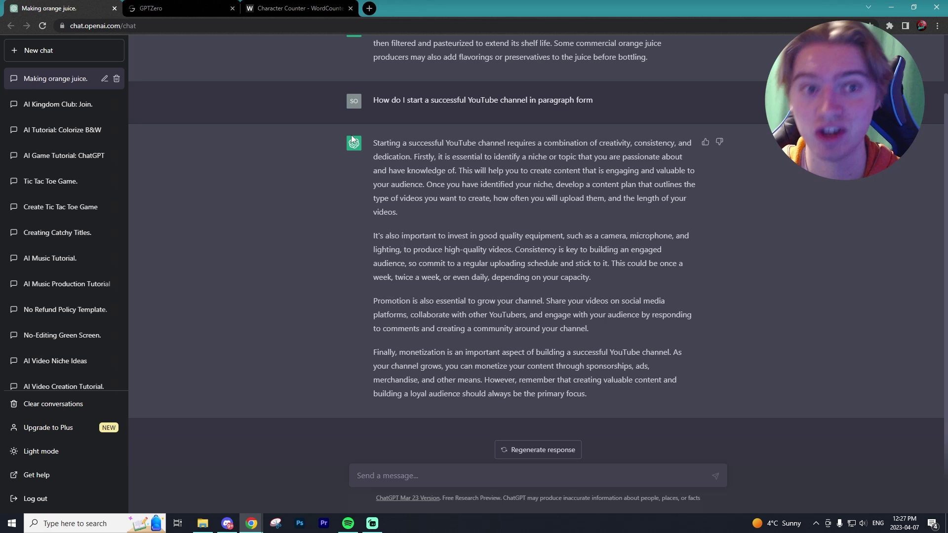
{"action": "left_click", "coordinate": [171, 5]}
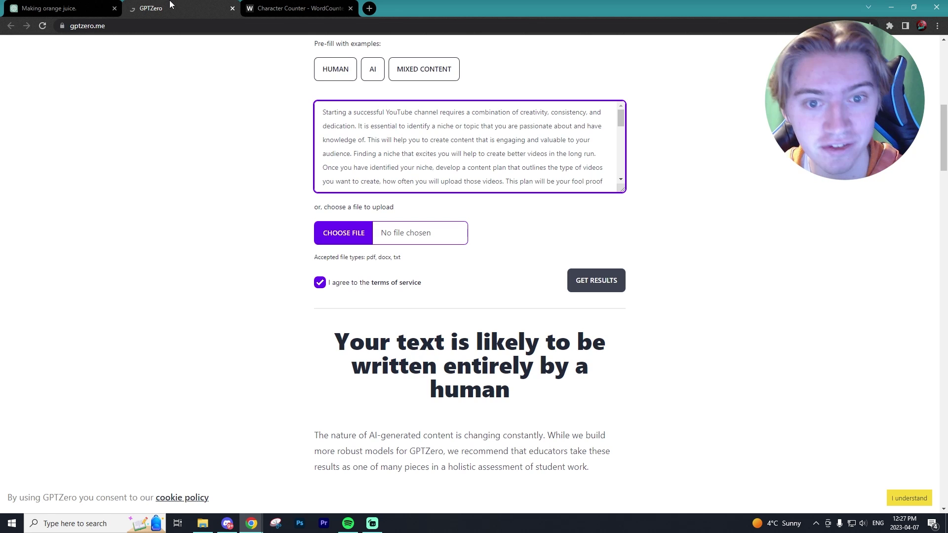
{"action": "scroll", "coordinate": [438, 177], "scroll_direction": "down", "scroll_amount": 6}
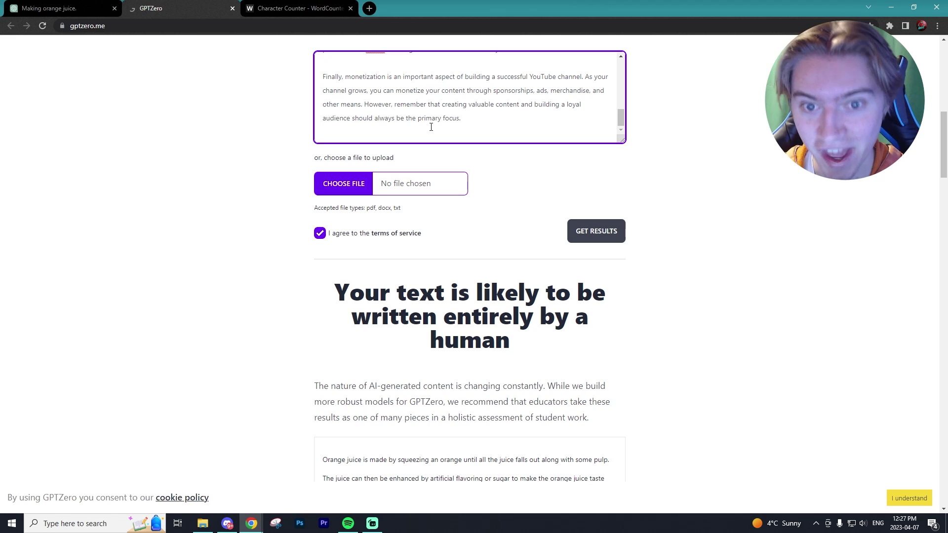
{"action": "scroll", "coordinate": [431, 124], "scroll_direction": "up", "scroll_amount": 1}
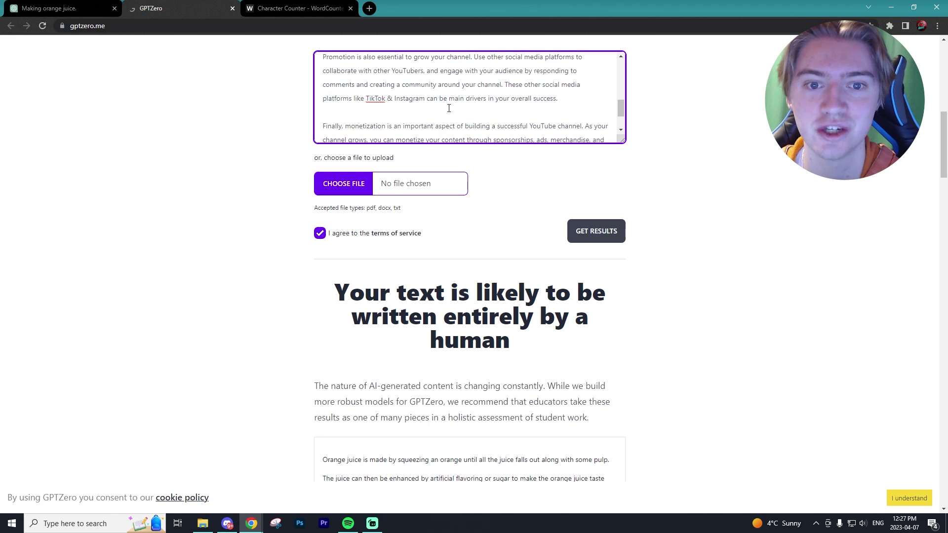
{"action": "scroll", "coordinate": [456, 104], "scroll_direction": "up", "scroll_amount": 1}
{"action": "scroll", "coordinate": [477, 107], "scroll_direction": "down", "scroll_amount": 1}
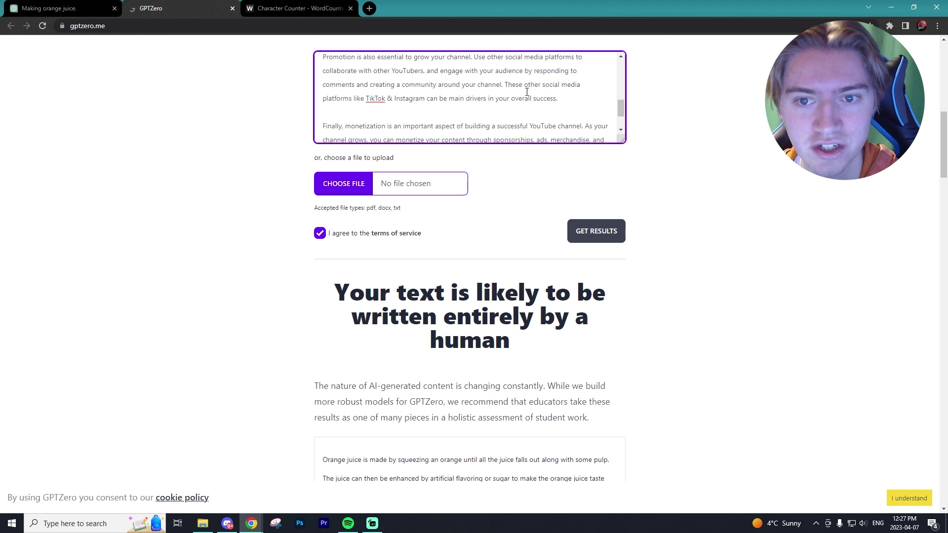
{"action": "left_click", "coordinate": [504, 84]}
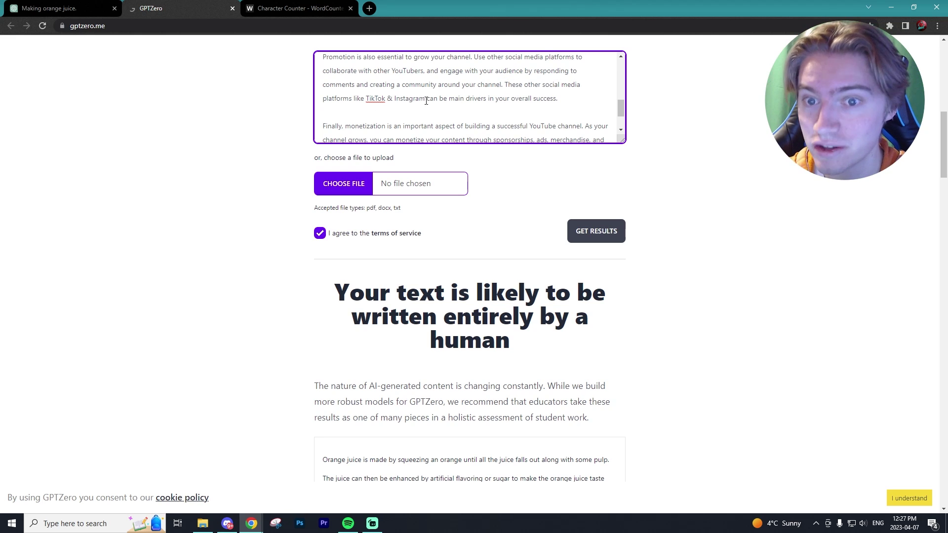
{"action": "scroll", "coordinate": [426, 101], "scroll_direction": "up", "scroll_amount": 2}
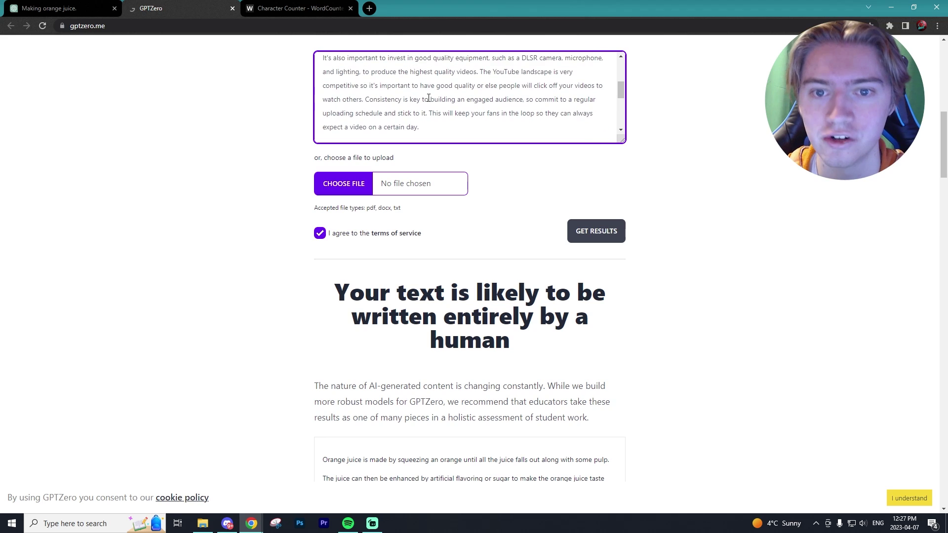
{"action": "left_click", "coordinate": [483, 72]}
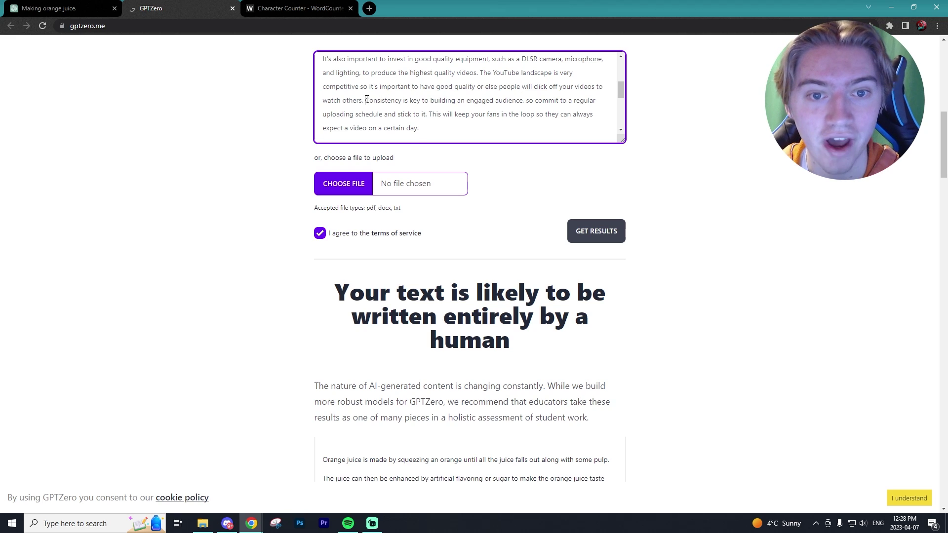
{"action": "left_click_drag", "start_coordinate": [367, 100], "coordinate": [434, 127]}
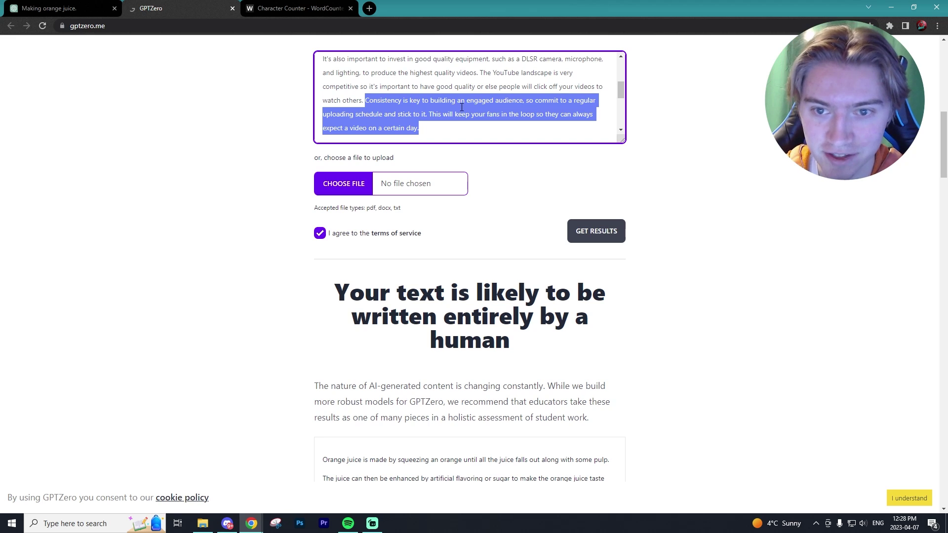
{"action": "scroll", "coordinate": [464, 101], "scroll_direction": "up", "scroll_amount": 5}
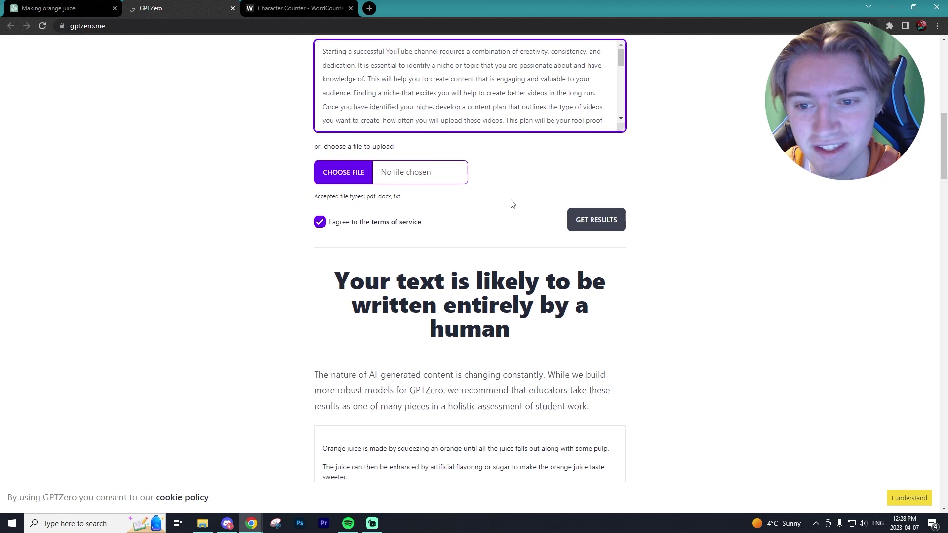
{"action": "scroll", "coordinate": [678, 244], "scroll_direction": "up", "scroll_amount": 6}
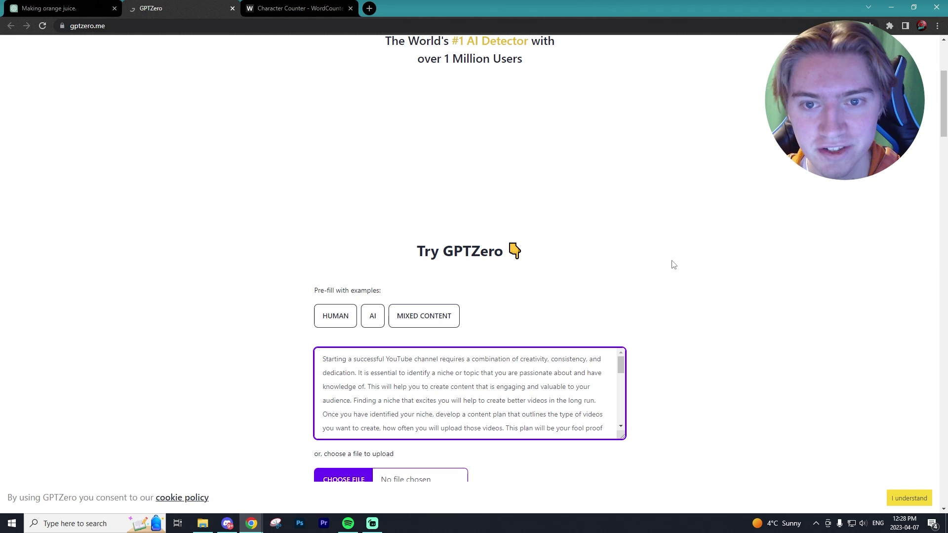
{"action": "left_click", "coordinate": [49, 8]}
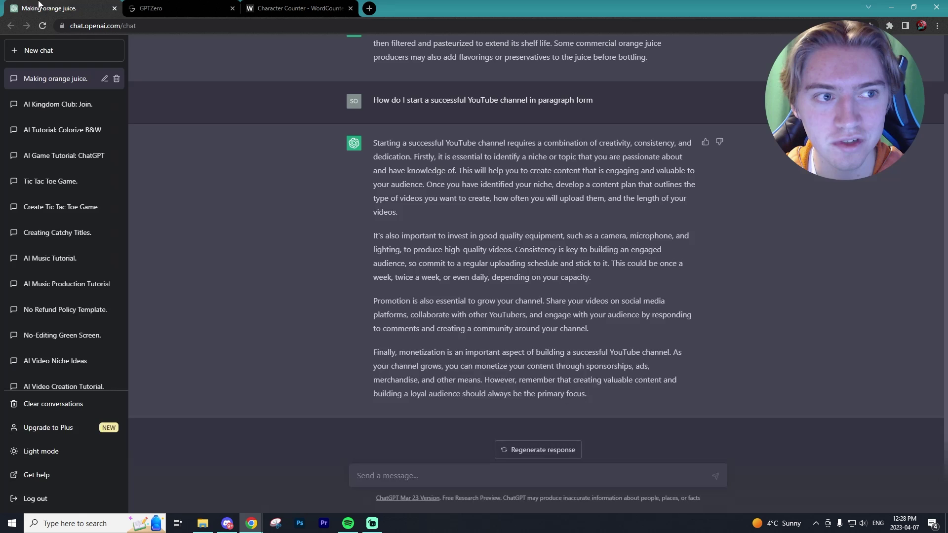
{"action": "left_click_drag", "start_coordinate": [376, 145], "coordinate": [435, 171]}
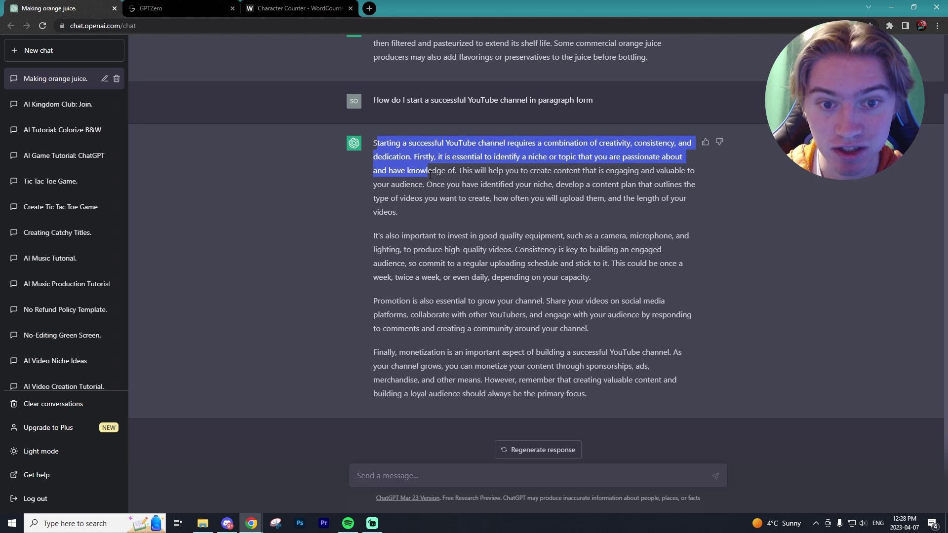
{"action": "left_click", "coordinate": [366, 145]}
{"action": "left_click", "coordinate": [170, 7]}
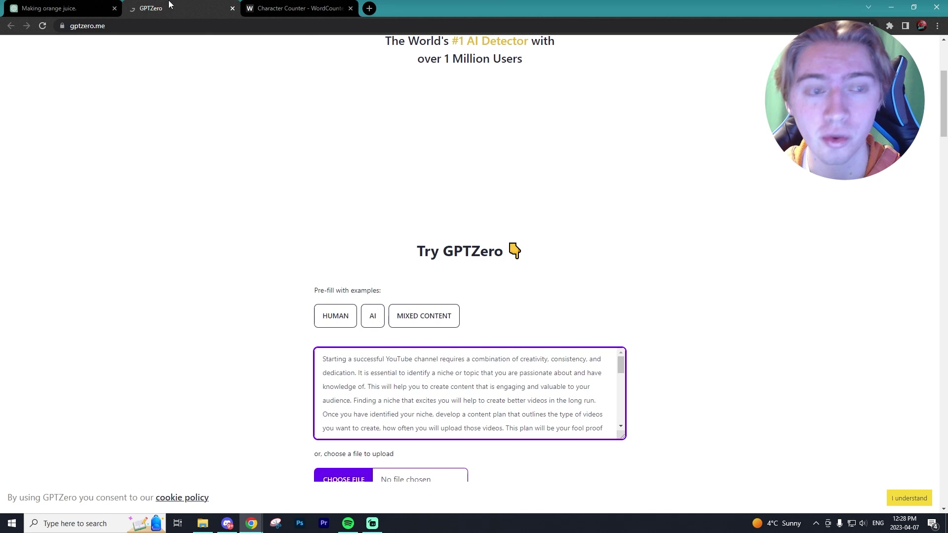
{"action": "scroll", "coordinate": [691, 300], "scroll_direction": "down", "scroll_amount": 4}
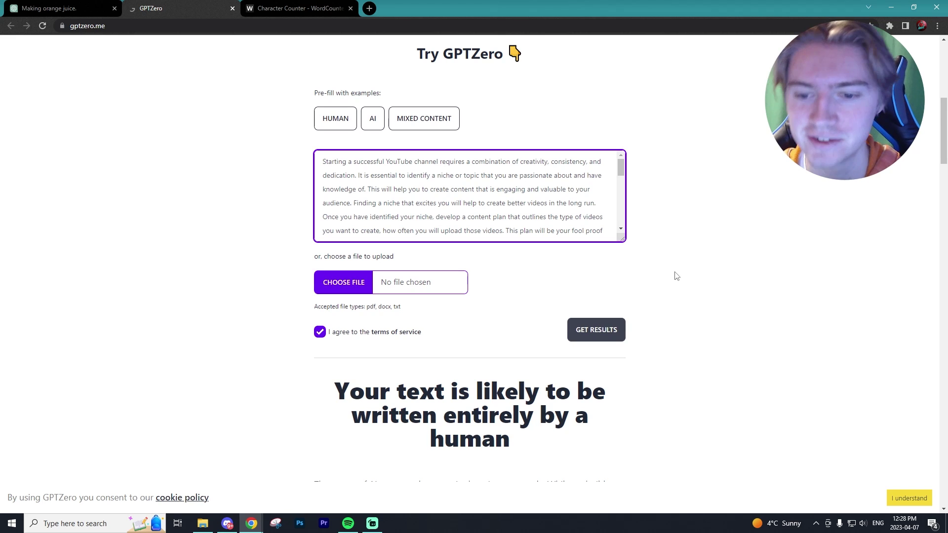
{"action": "left_click", "coordinate": [603, 334]}
{"action": "scroll", "coordinate": [676, 265], "scroll_direction": "down", "scroll_amount": 2}
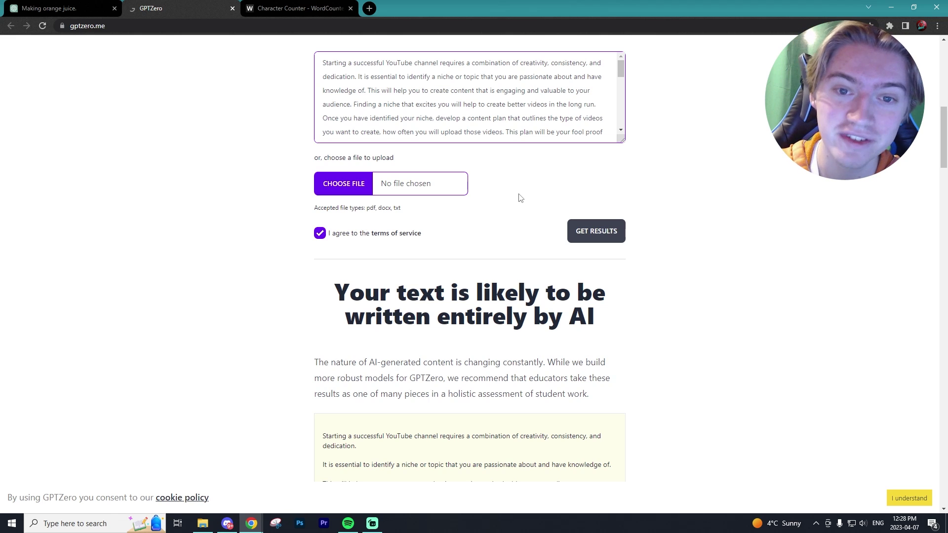
{"action": "scroll", "coordinate": [521, 198], "scroll_direction": "down", "scroll_amount": 4}
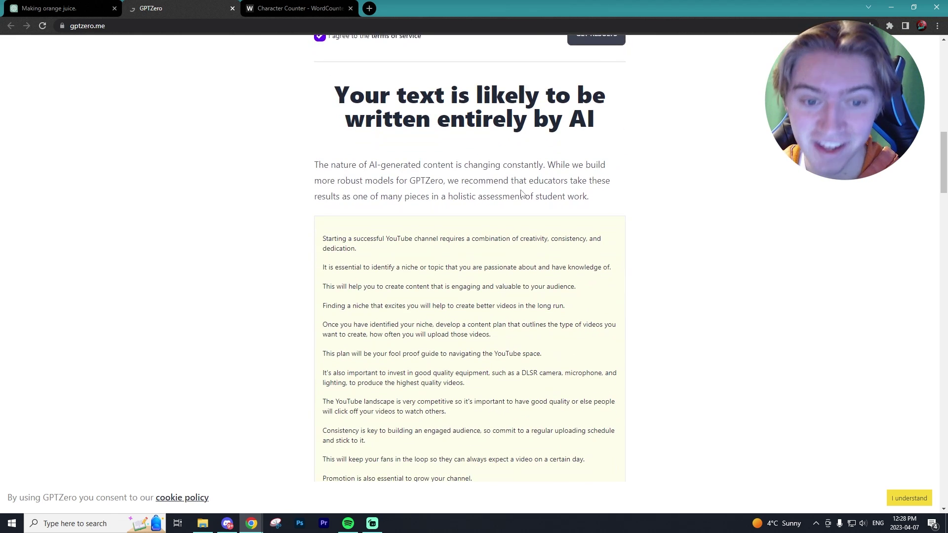
{"action": "scroll", "coordinate": [522, 193], "scroll_direction": "down", "scroll_amount": 2}
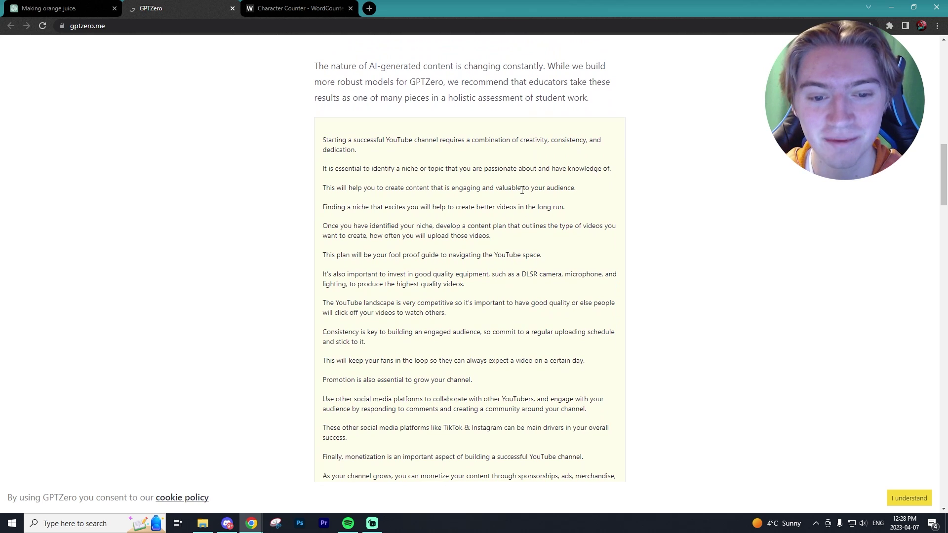
{"action": "scroll", "coordinate": [515, 191], "scroll_direction": "down", "scroll_amount": 10}
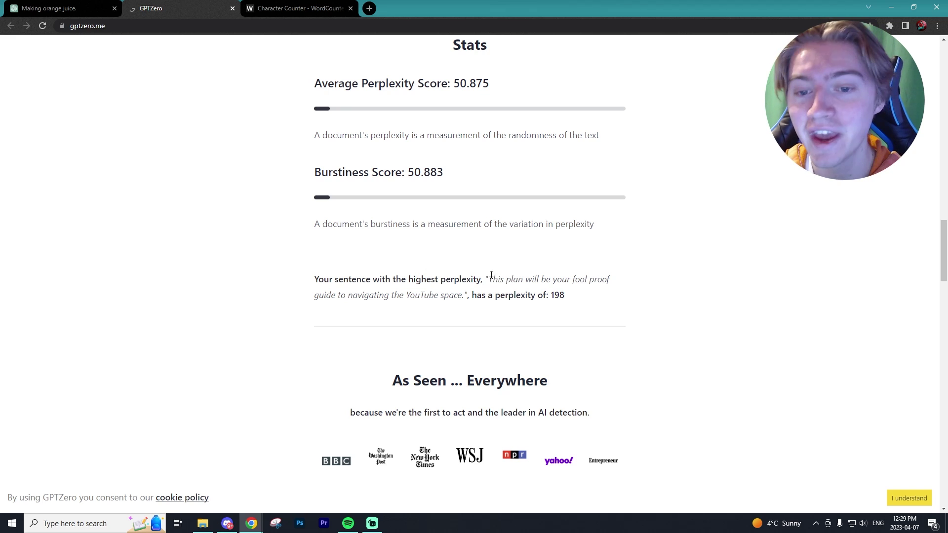
{"action": "left_click_drag", "start_coordinate": [487, 279], "coordinate": [465, 297]}
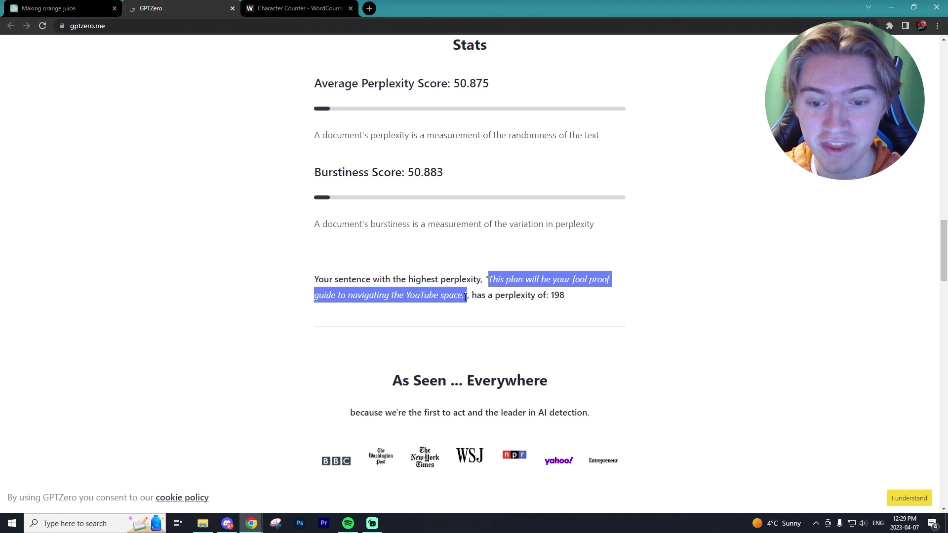
{"action": "scroll", "coordinate": [466, 296], "scroll_direction": "up", "scroll_amount": 7}
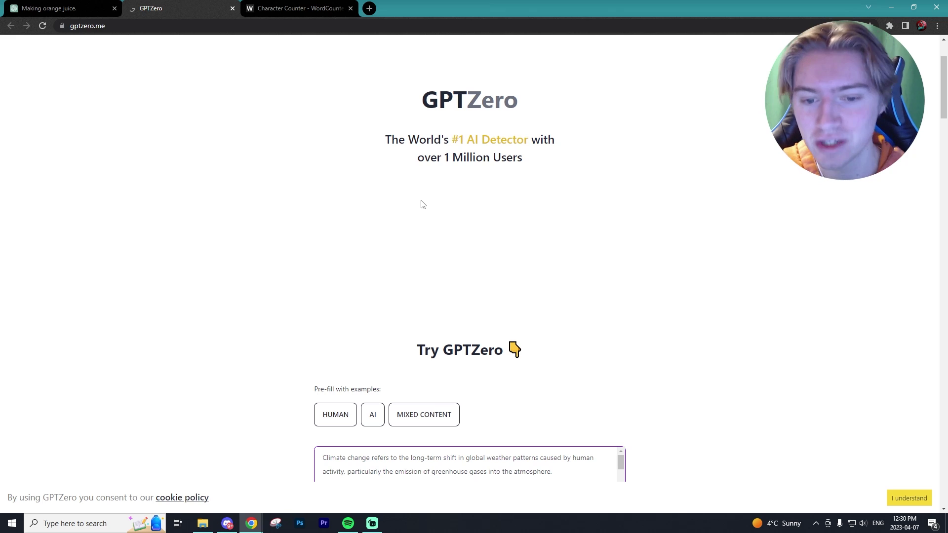
Delete the first two paragraphs so the text begins with 'The consequences of climate change'
{"action": "scroll", "coordinate": [409, 199], "scroll_direction": "down", "scroll_amount": 5}
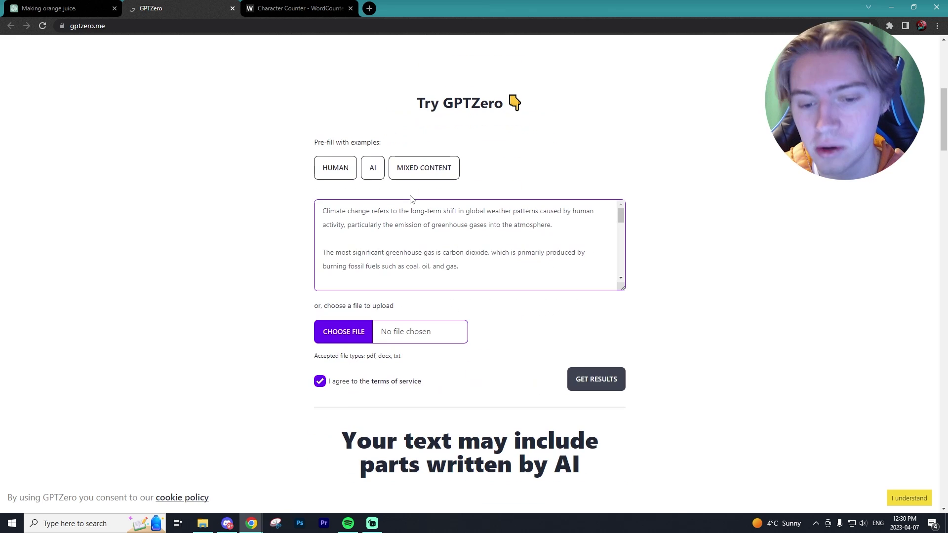
{"action": "scroll", "coordinate": [412, 199], "scroll_direction": "up", "scroll_amount": 6}
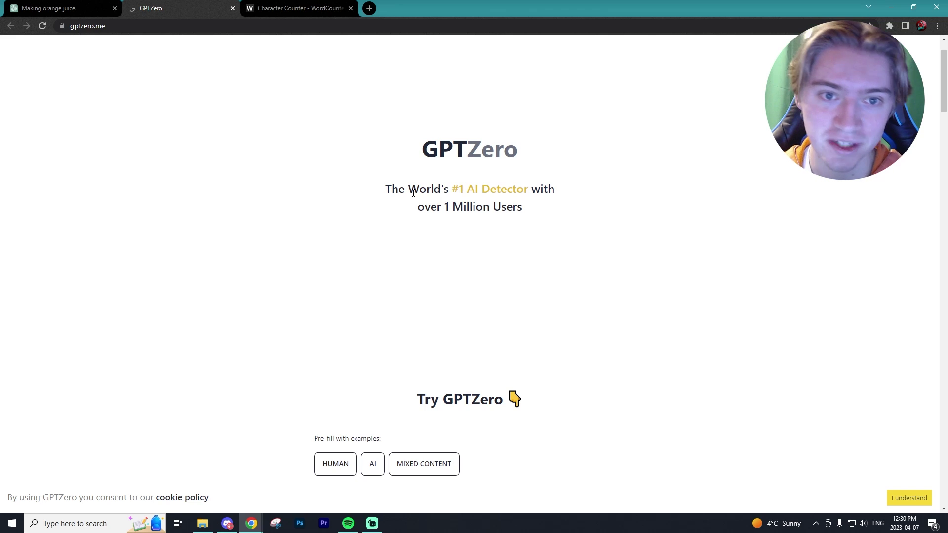
{"action": "key", "text": "ctrl+shift+Up"}
{"action": "key", "text": "ctrl+shift+Up"}
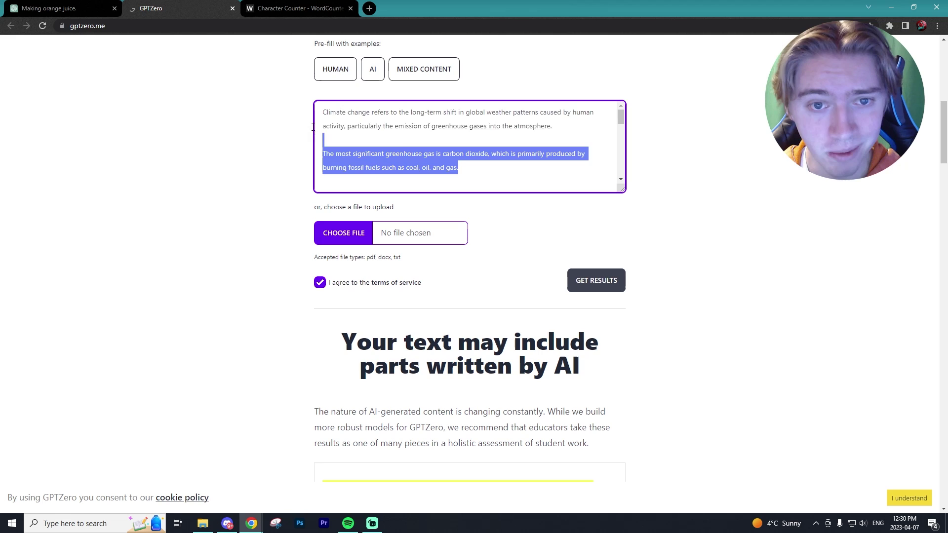
{"action": "key", "text": "BackSpace"}
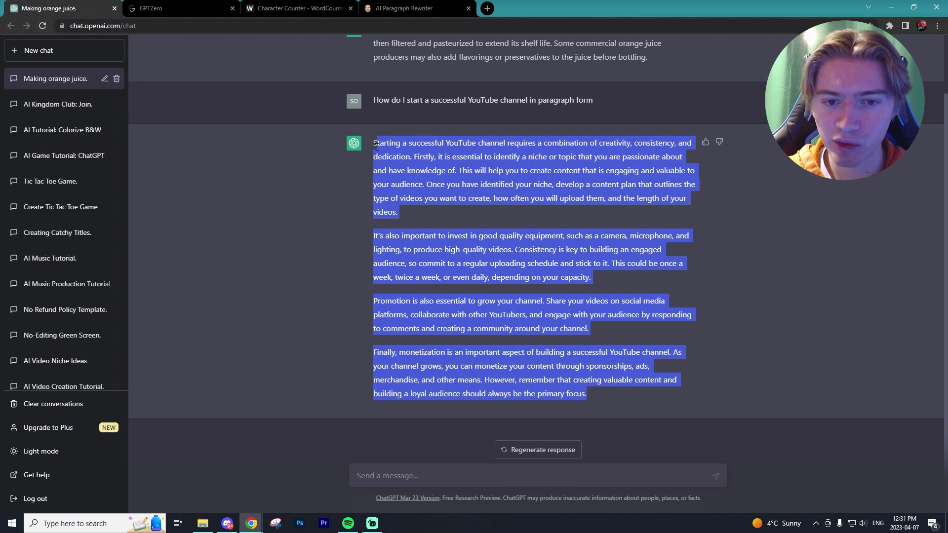
Copy ChatGPT's whole answer on starting a YouTube channel
{"action": "left_click", "coordinate": [374, 147]}
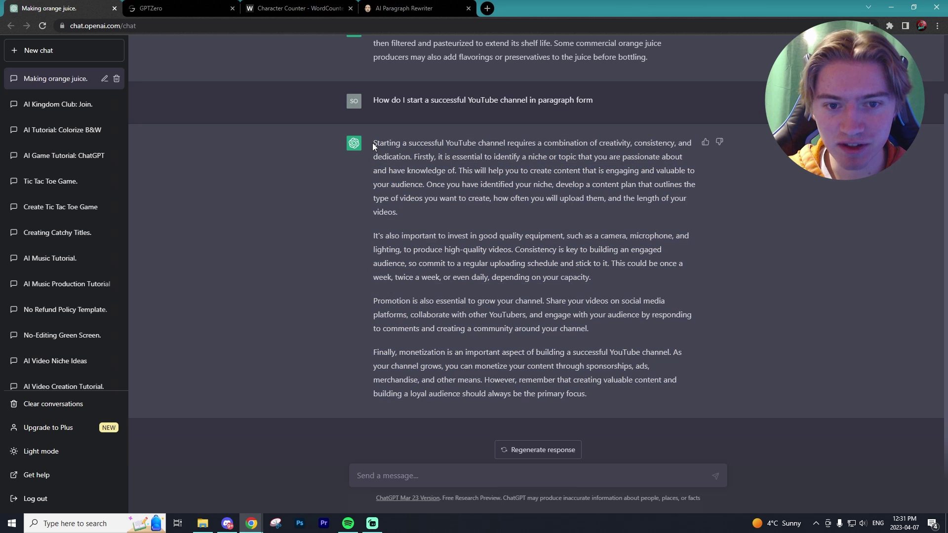
{"action": "left_click_drag", "start_coordinate": [374, 147], "coordinate": [588, 395]}
{"action": "right_click", "coordinate": [543, 245]}
{"action": "left_click", "coordinate": [543, 248]}
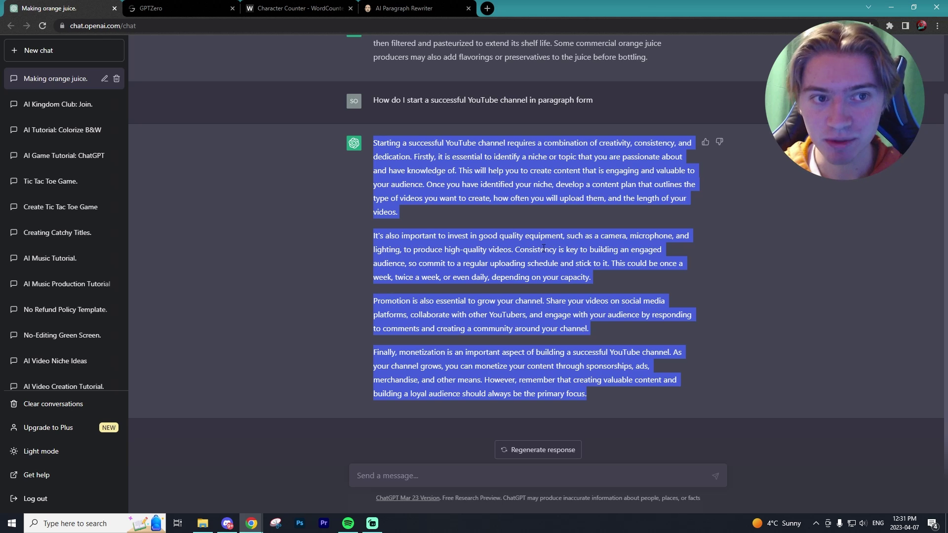
Paste it into Neil Patel's AI Paragraph Rewriter and generate a rewritten paragraph
{"action": "left_click", "coordinate": [390, 6]}
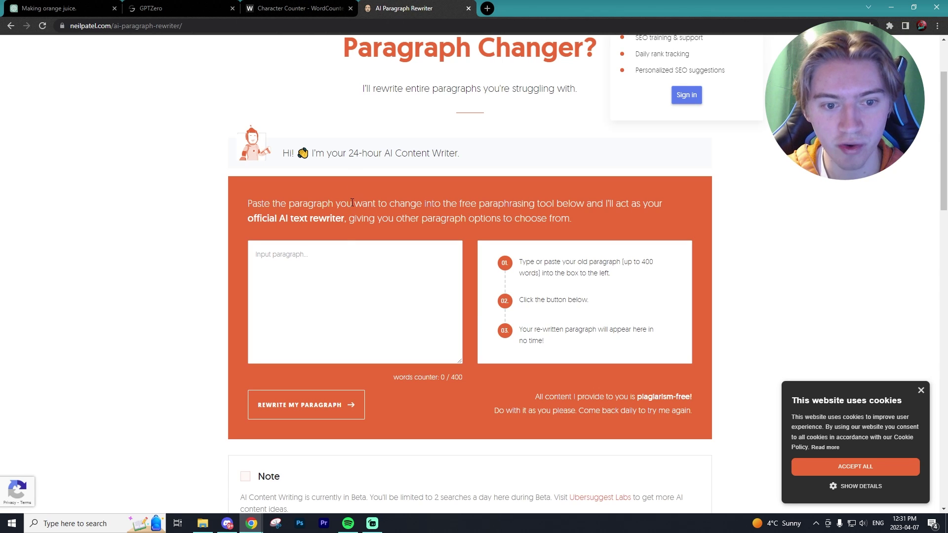
{"action": "left_click", "coordinate": [331, 259]}
{"action": "key", "text": "ctrl+v"}
{"action": "scroll", "coordinate": [356, 316], "scroll_direction": "up", "scroll_amount": 5}
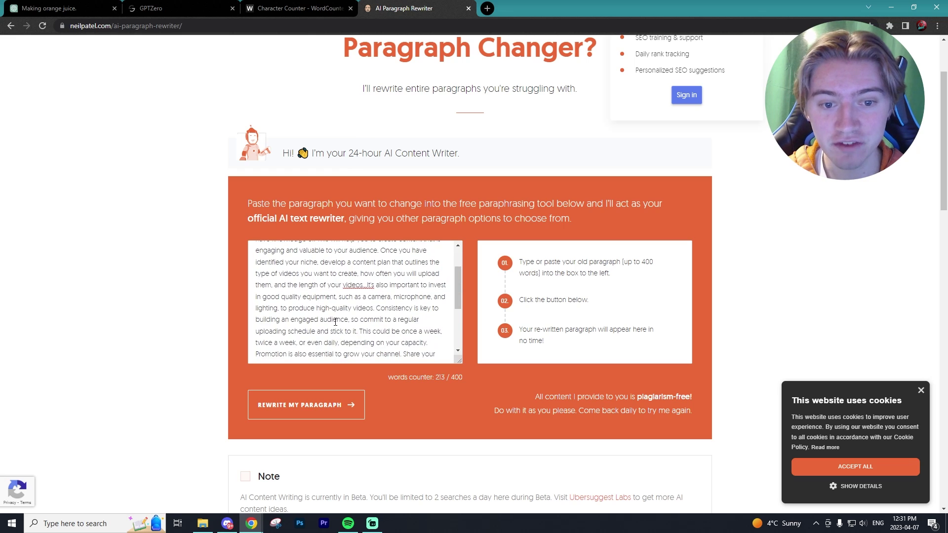
{"action": "left_click", "coordinate": [368, 336]}
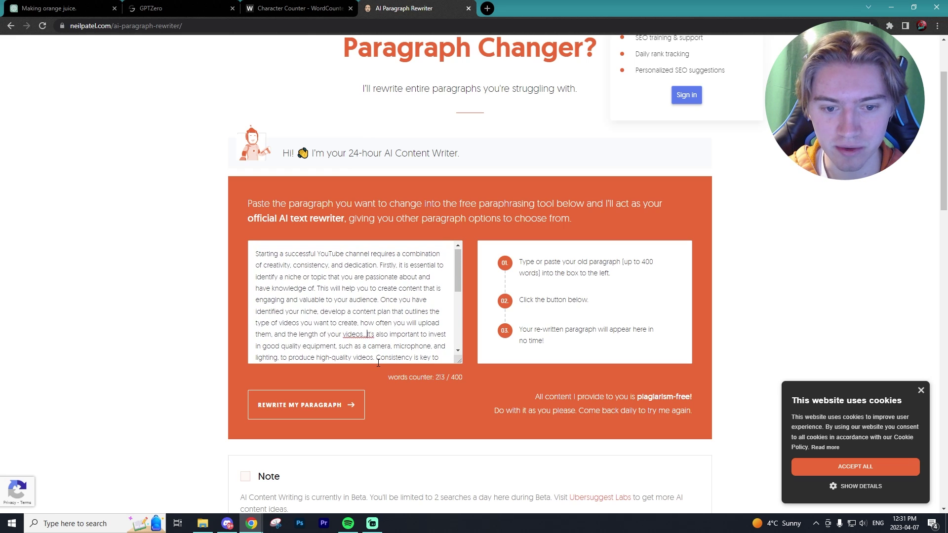
{"action": "left_click", "coordinate": [345, 405]}
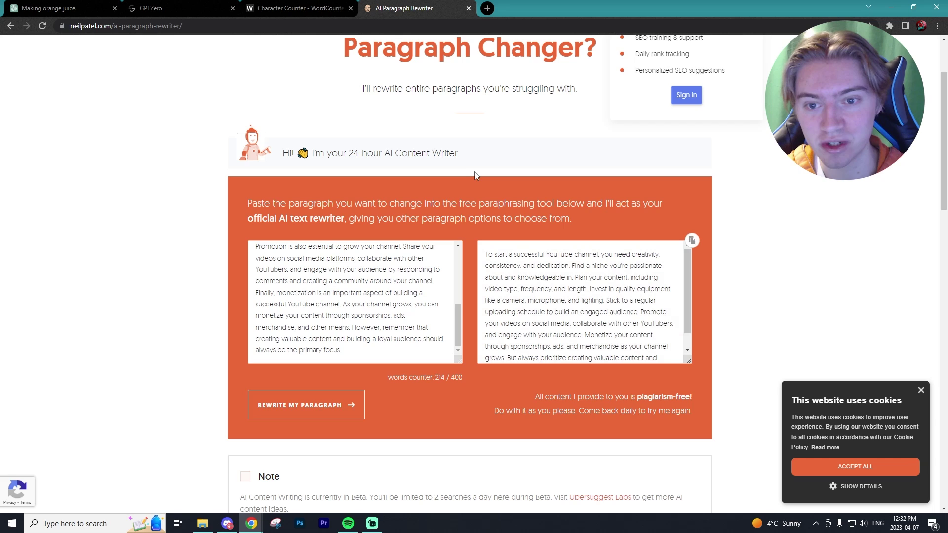
Paste the rewritten YouTube-channel paragraph into GPTZero and run the AI check
{"action": "left_click", "coordinate": [189, 7]}
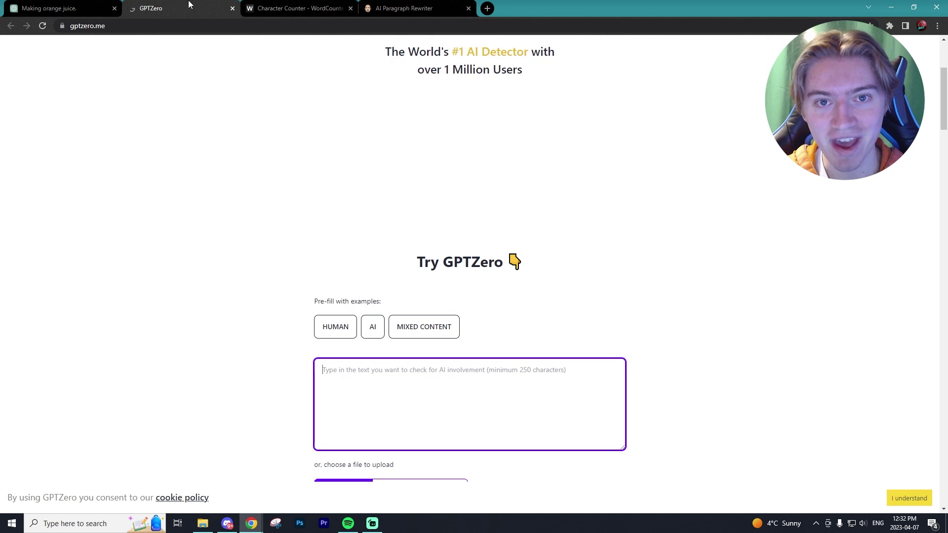
{"action": "right_click", "coordinate": [394, 217]}
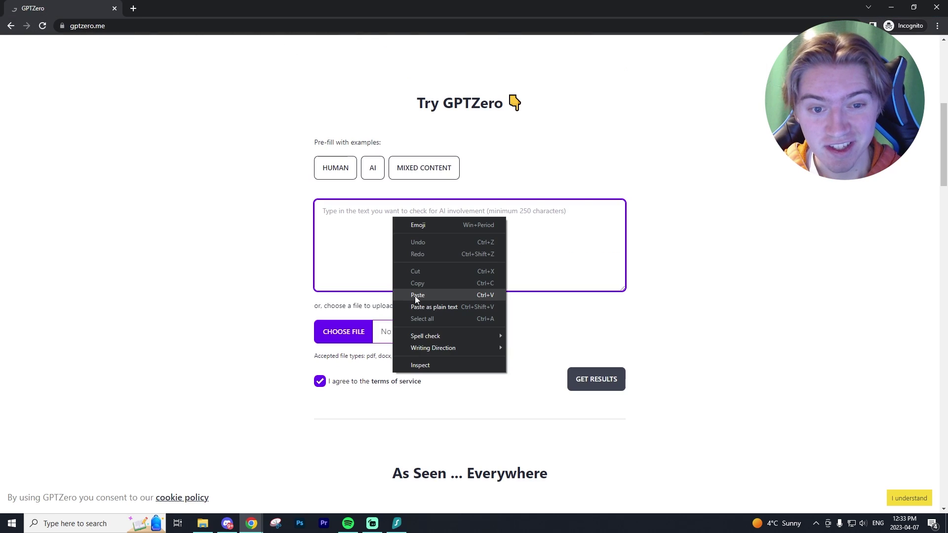
{"action": "left_click", "coordinate": [417, 295]}
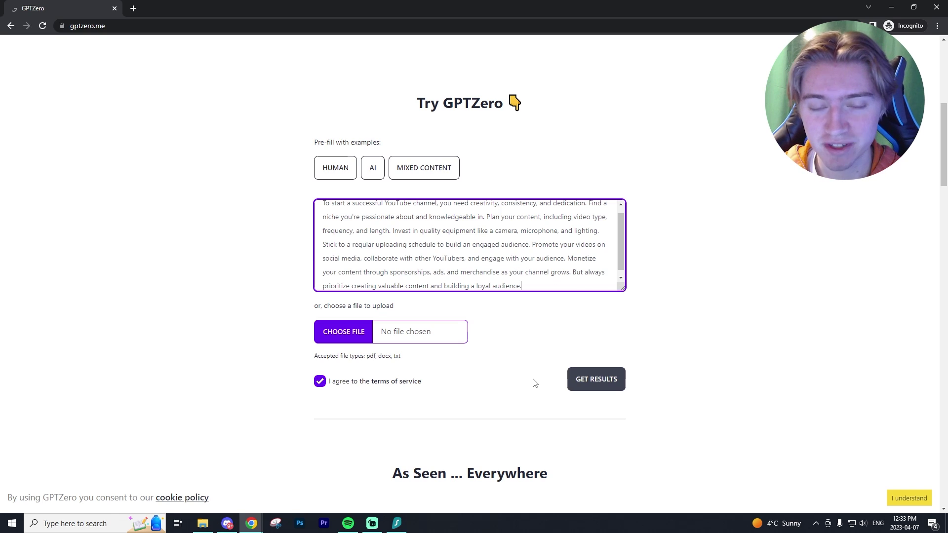
{"action": "left_click", "coordinate": [593, 383]}
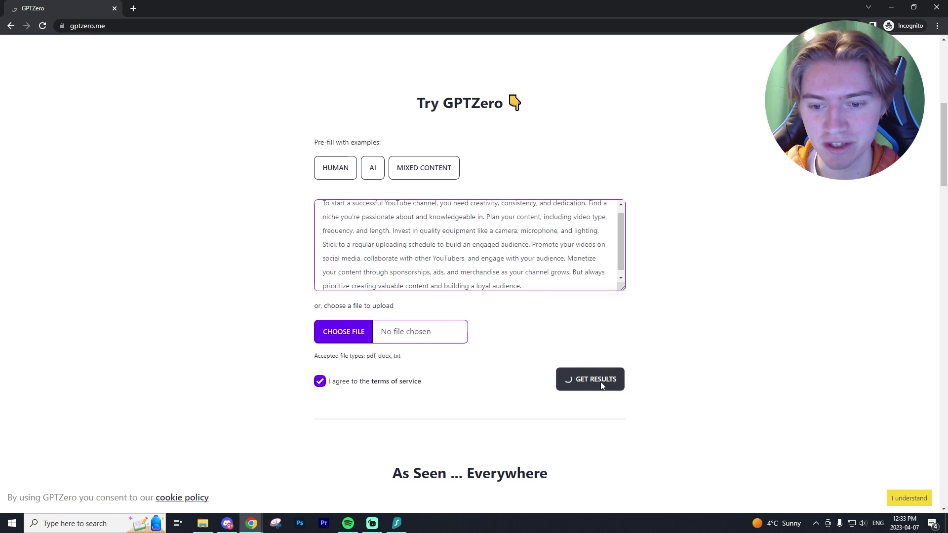
Maximize the incognito GPTZero window and re-run the check, showing 75.375 average perplexity
{"action": "left_click", "coordinate": [913, 7]}
{"action": "left_click_drag", "start_coordinate": [206, 13], "coordinate": [317, 183]}
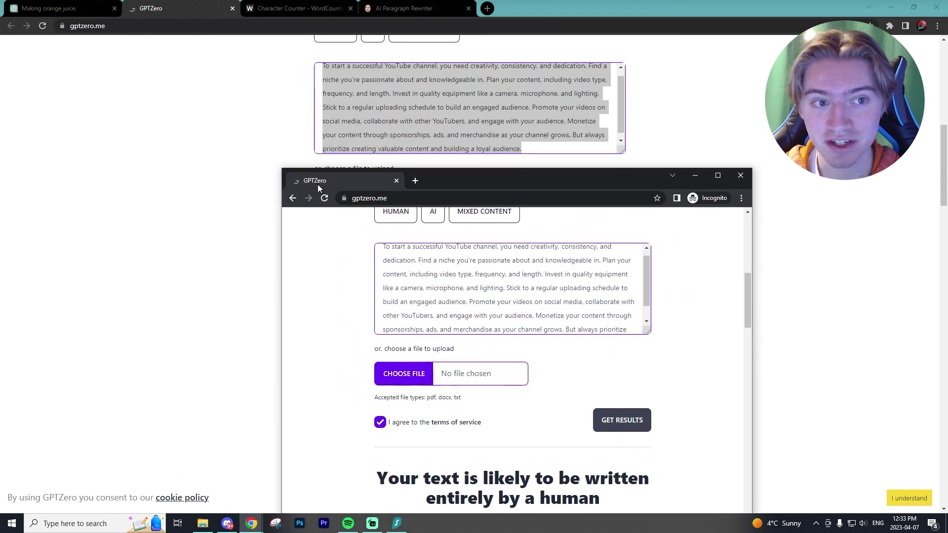
{"action": "left_click", "coordinate": [443, 4]}
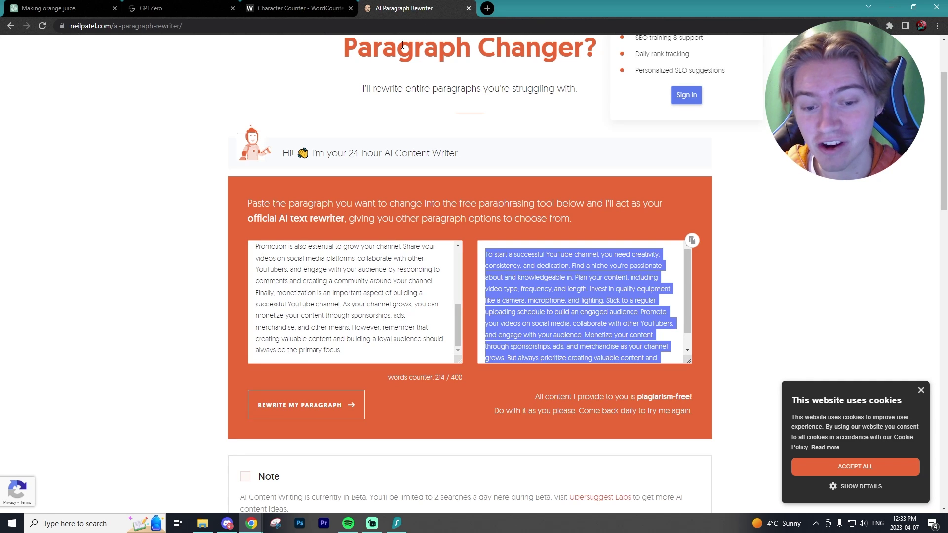
{"action": "left_click", "coordinate": [251, 524]}
{"action": "left_click_drag", "start_coordinate": [328, 38], "coordinate": [300, 14]}
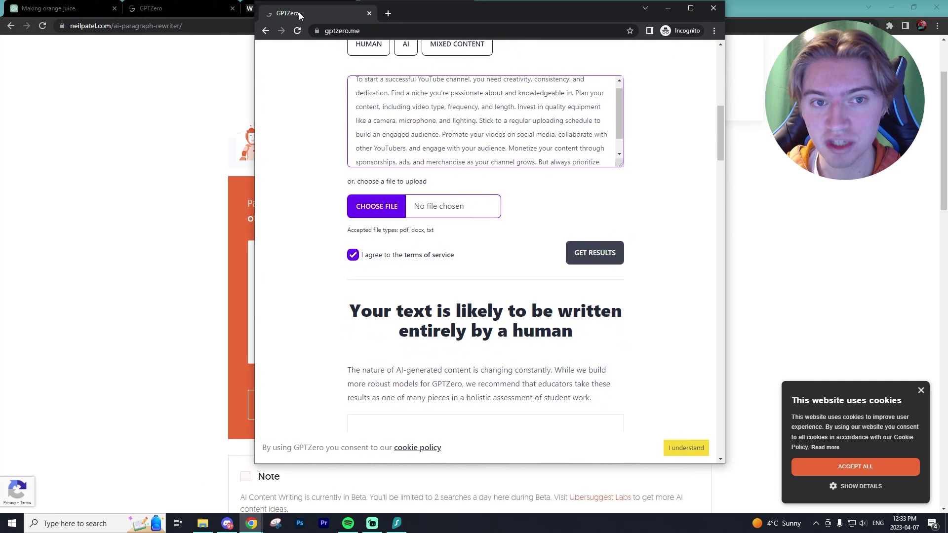
{"action": "left_click", "coordinate": [691, 8]}
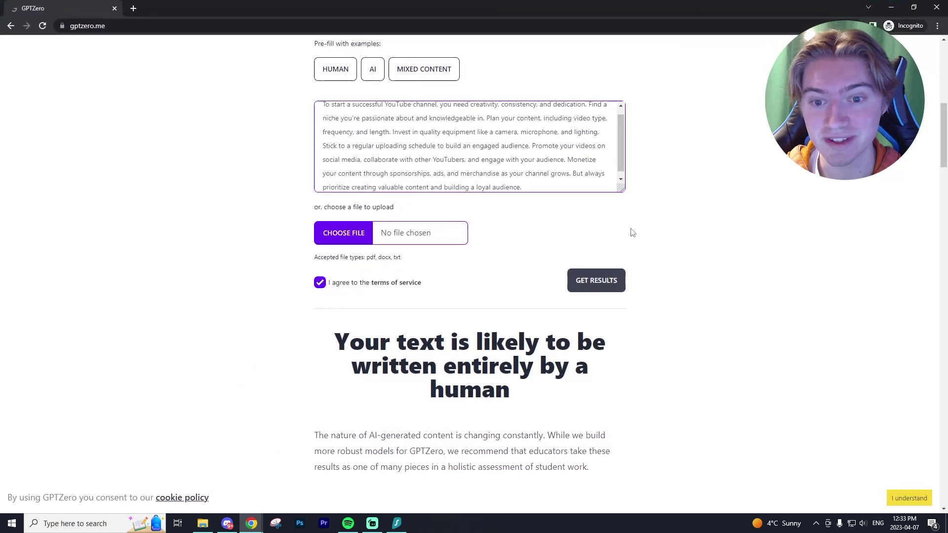
{"action": "left_click", "coordinate": [587, 295]}
{"action": "scroll", "coordinate": [587, 294], "scroll_direction": "down", "scroll_amount": 15}
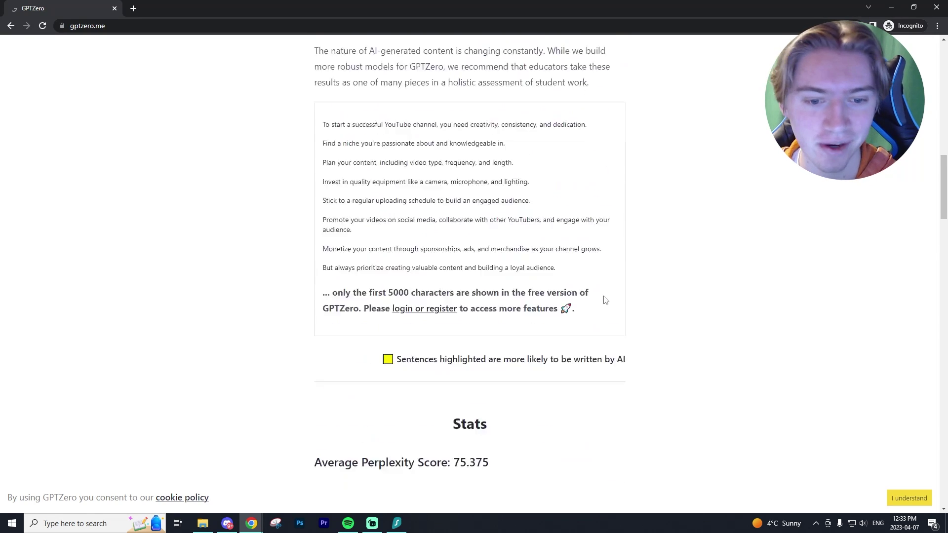
{"action": "left_click_drag", "start_coordinate": [488, 302], "coordinate": [516, 302]}
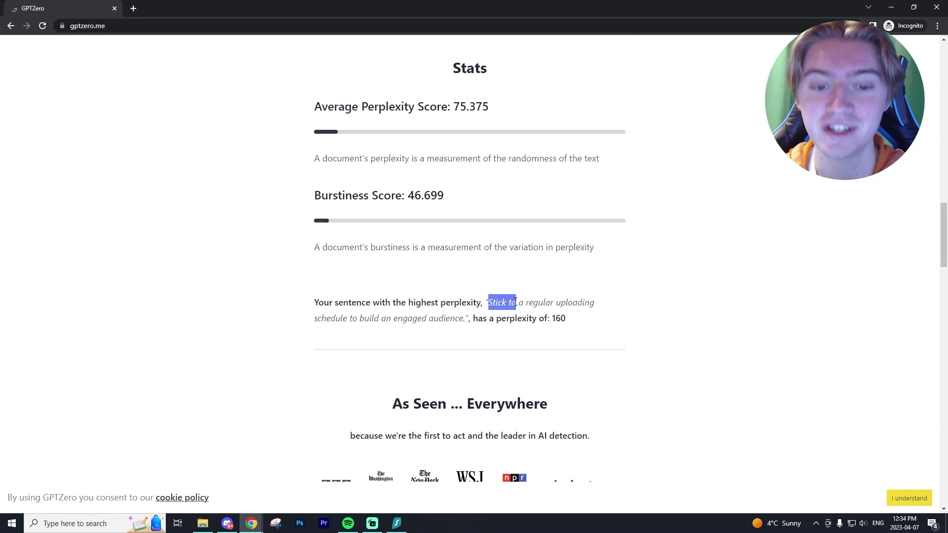
{"action": "left_click", "coordinate": [513, 303]}
{"action": "left_click_drag", "start_coordinate": [503, 302], "coordinate": [493, 302]}
{"action": "left_click", "coordinate": [564, 319]}
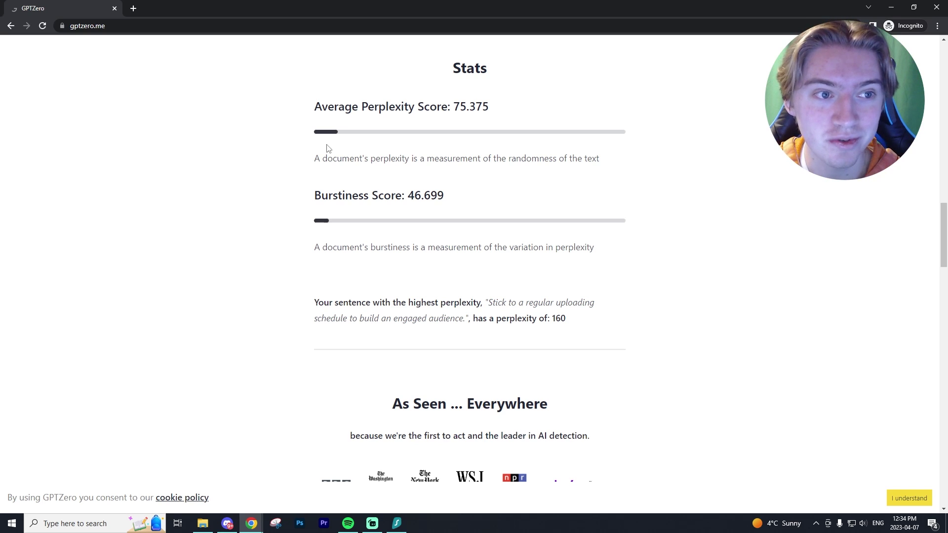
{"action": "scroll", "coordinate": [332, 148], "scroll_direction": "up", "scroll_amount": 15}
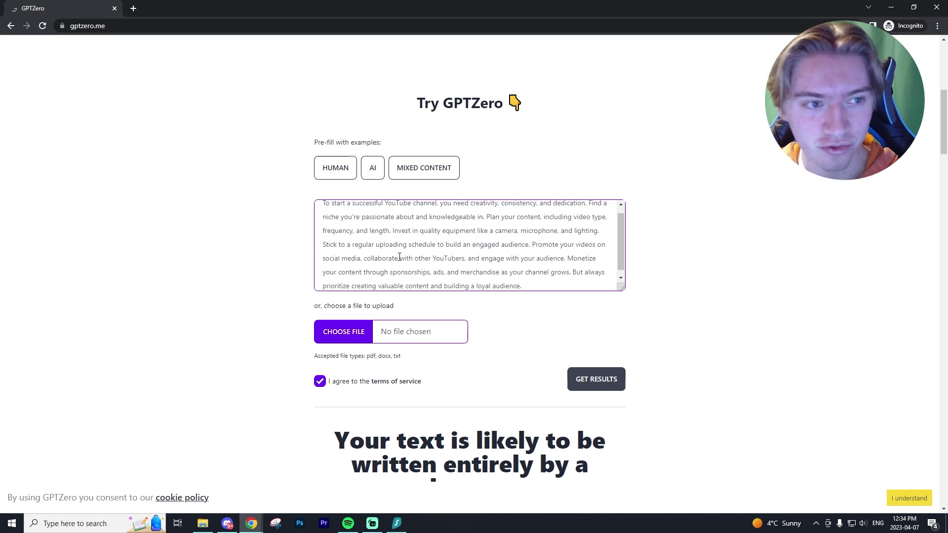
Return to the AI Paragraph Rewriter showing the 214-word YouTube paragraph and its shorter rewrite
{"action": "key", "text": "alt+Tab"}
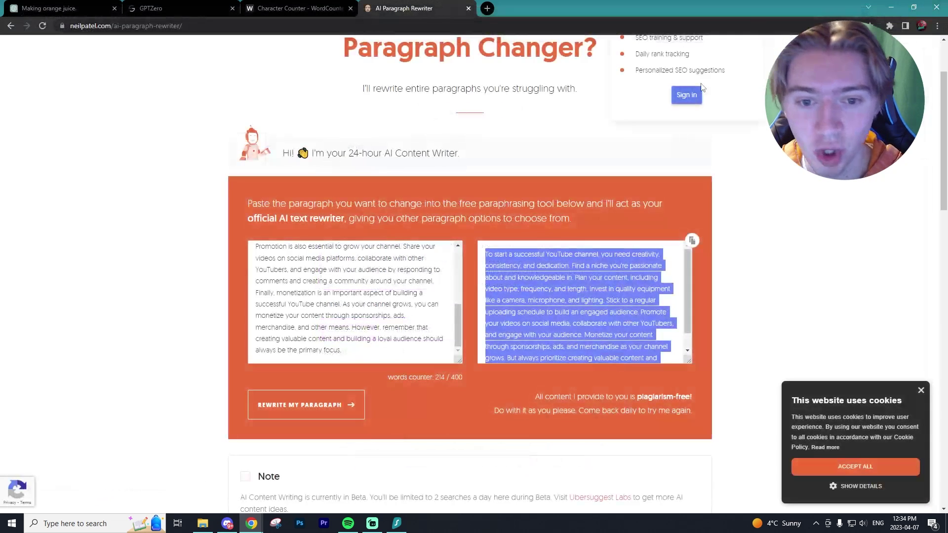